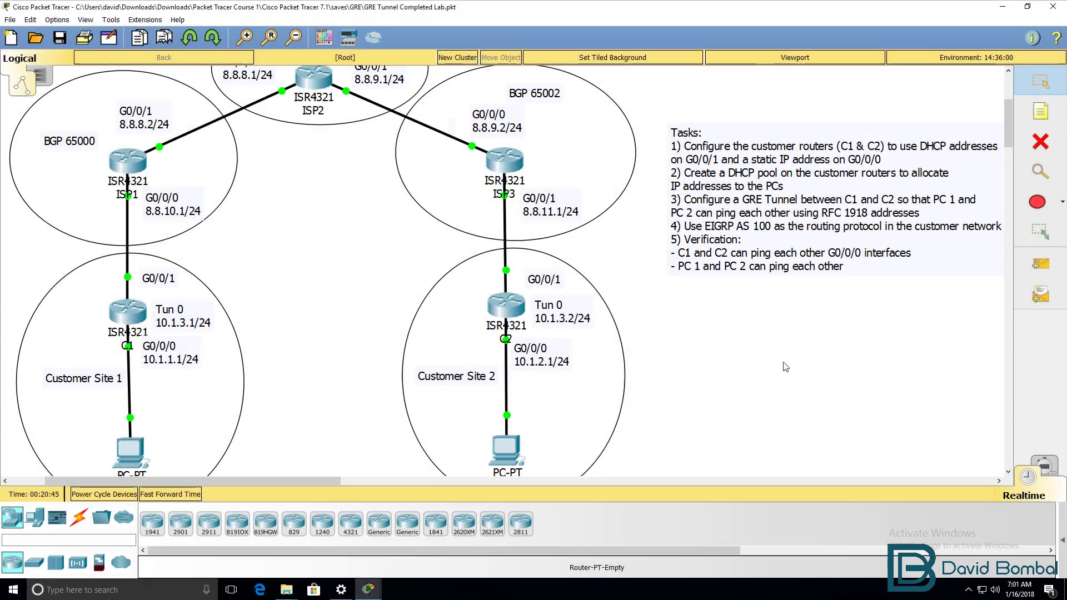
Rerun ping 10.1.2.2 from PC1's Command Prompt, getting 4 of 4 replies with 0% loss.
mouse_move(367, 588)
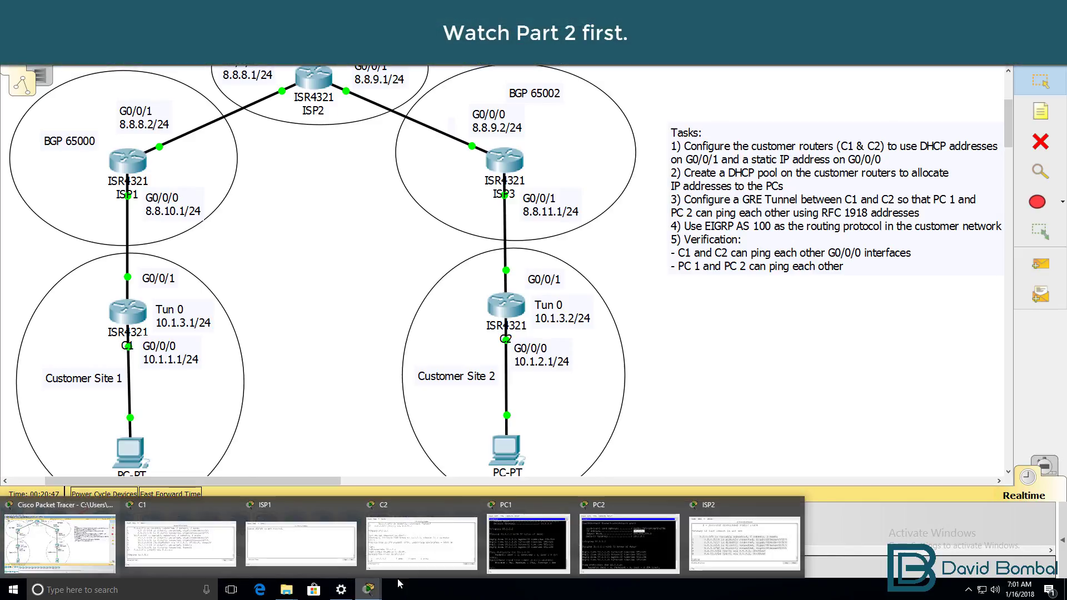
left_click(517, 545)
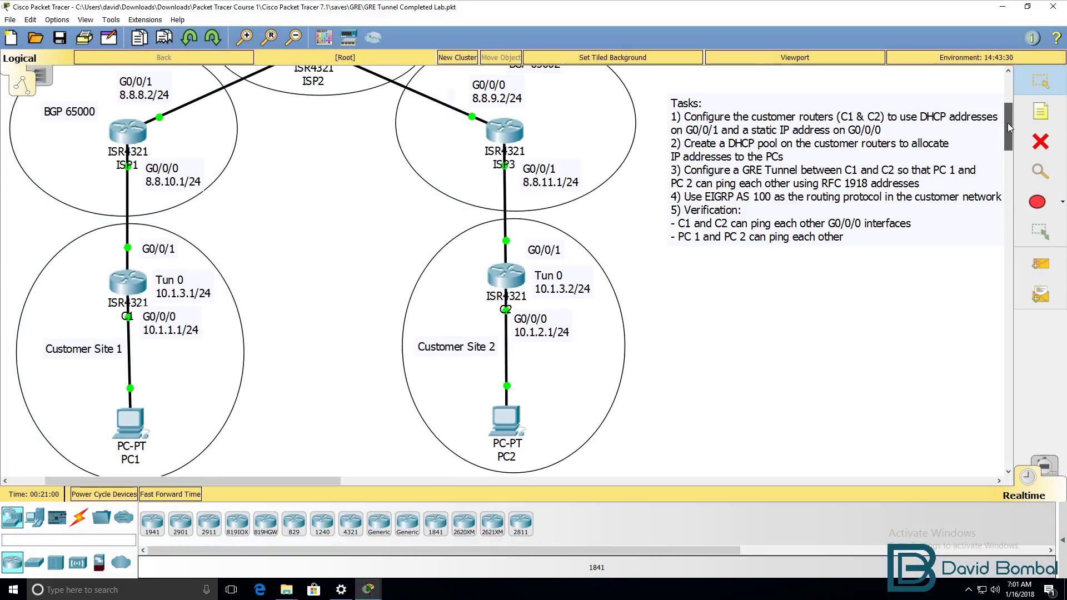
scroll(228, 439, "up", 1)
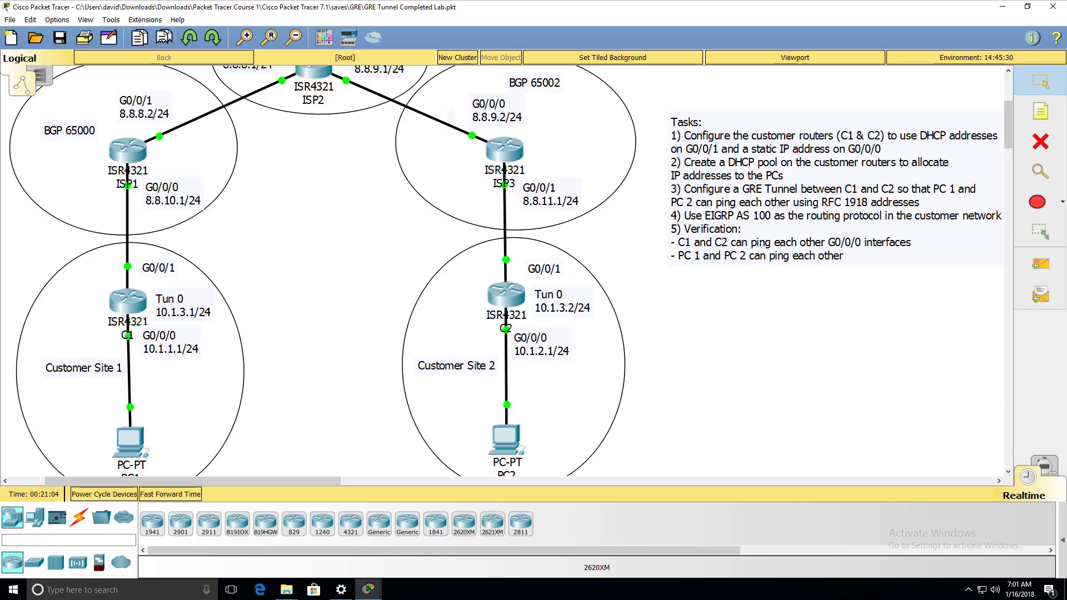
mouse_move(368, 593)
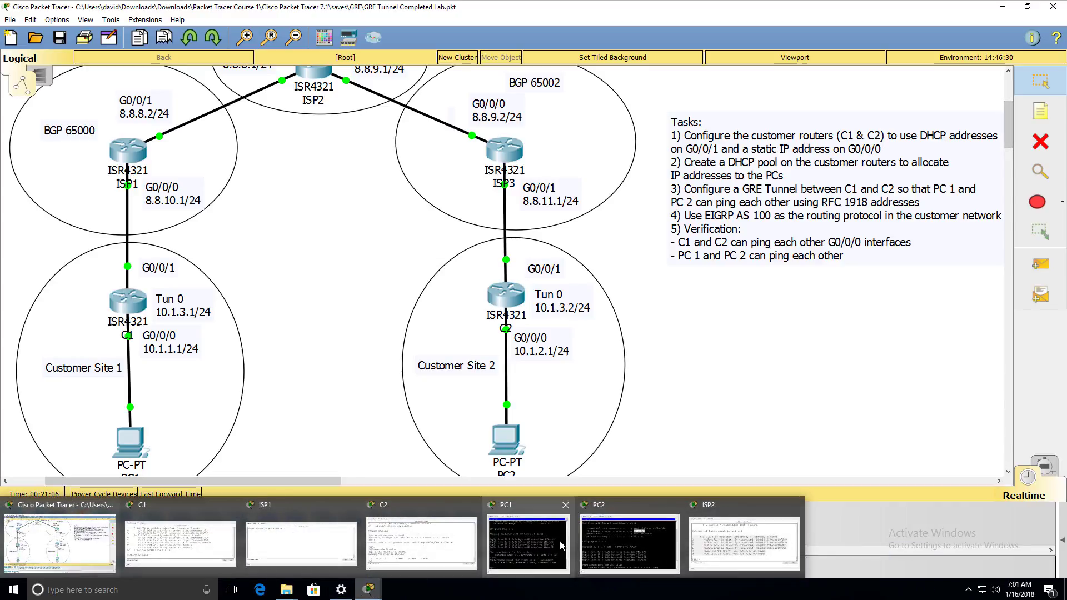
left_click(535, 548)
key("Return")
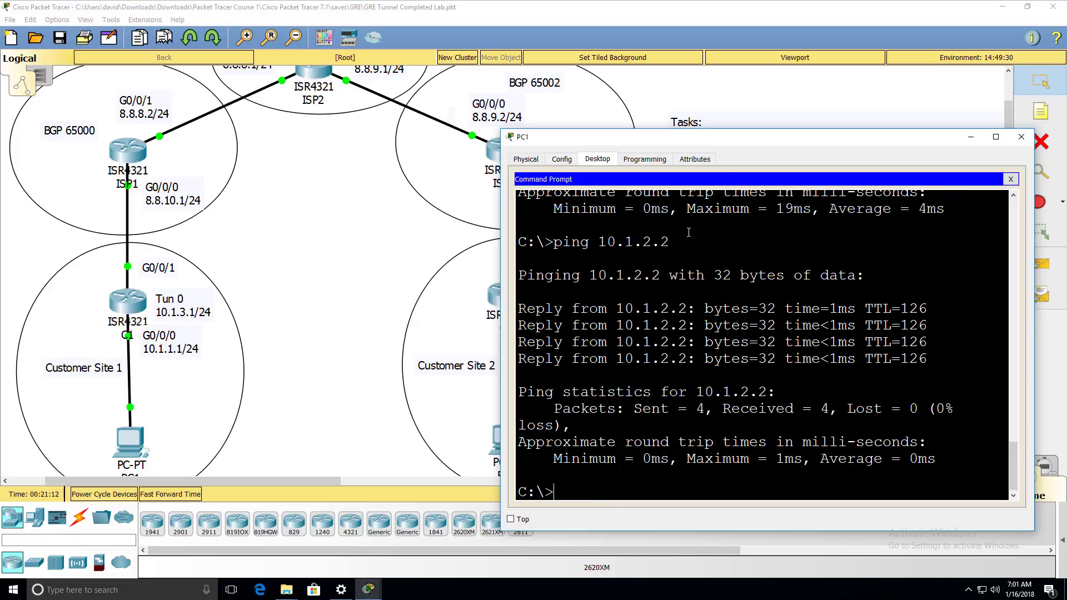
left_click_drag(733, 135, 614, 134)
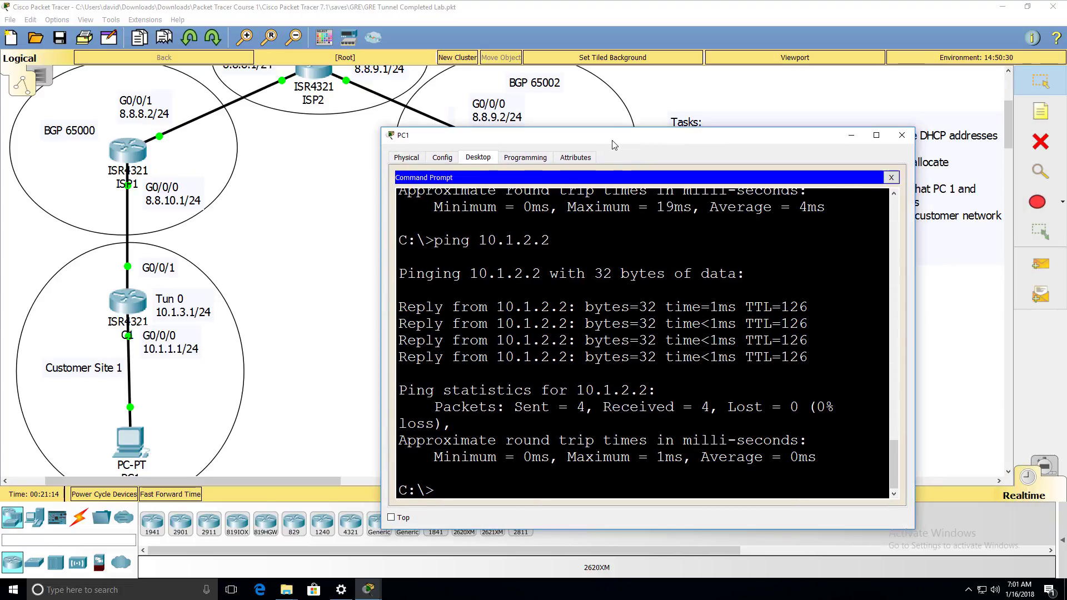
Switch to simulation mode, send the ping to 10.1.2.2 and open PC1's packet details.
left_click(1043, 465)
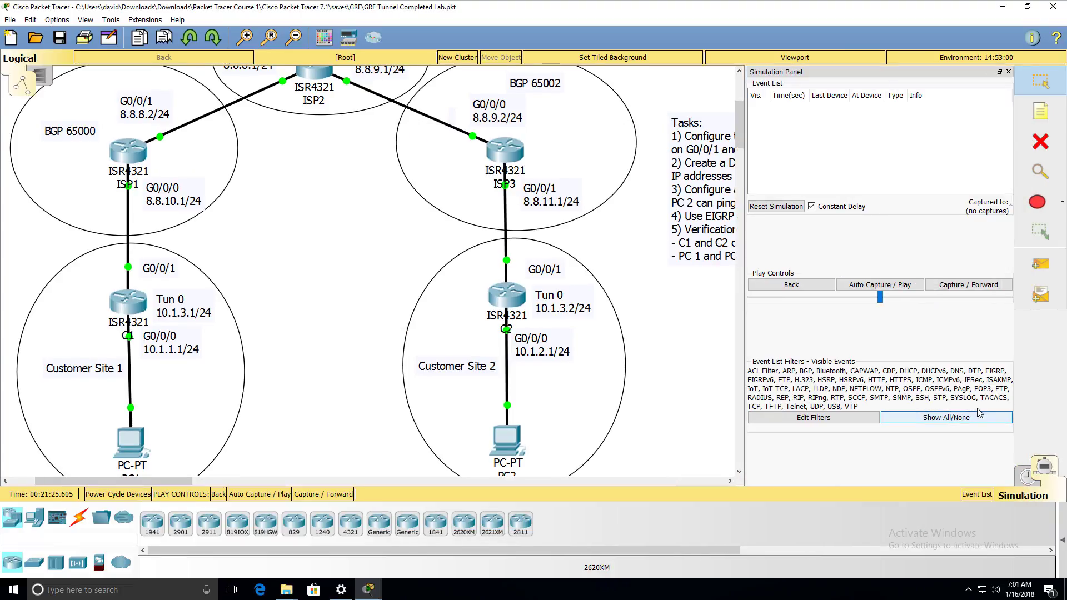
mouse_move(367, 594)
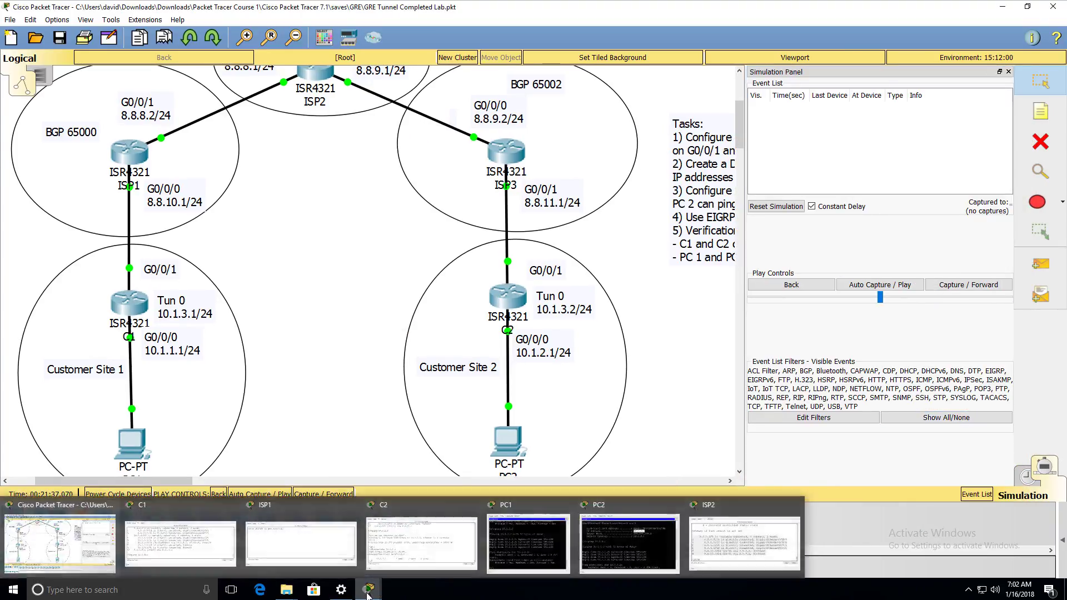
left_click(541, 543)
key("Return")
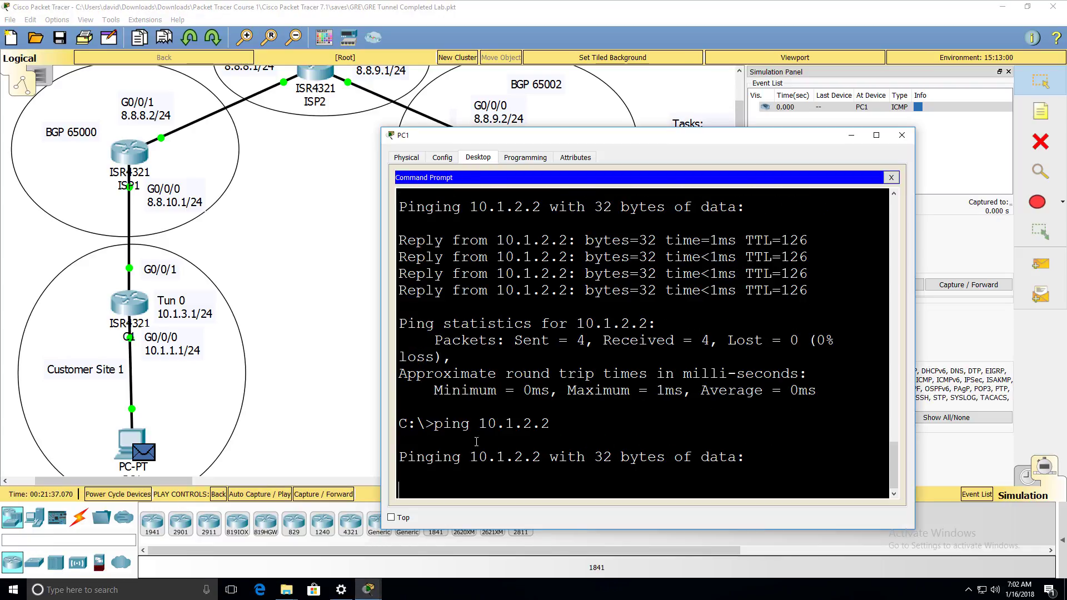
left_click(295, 316)
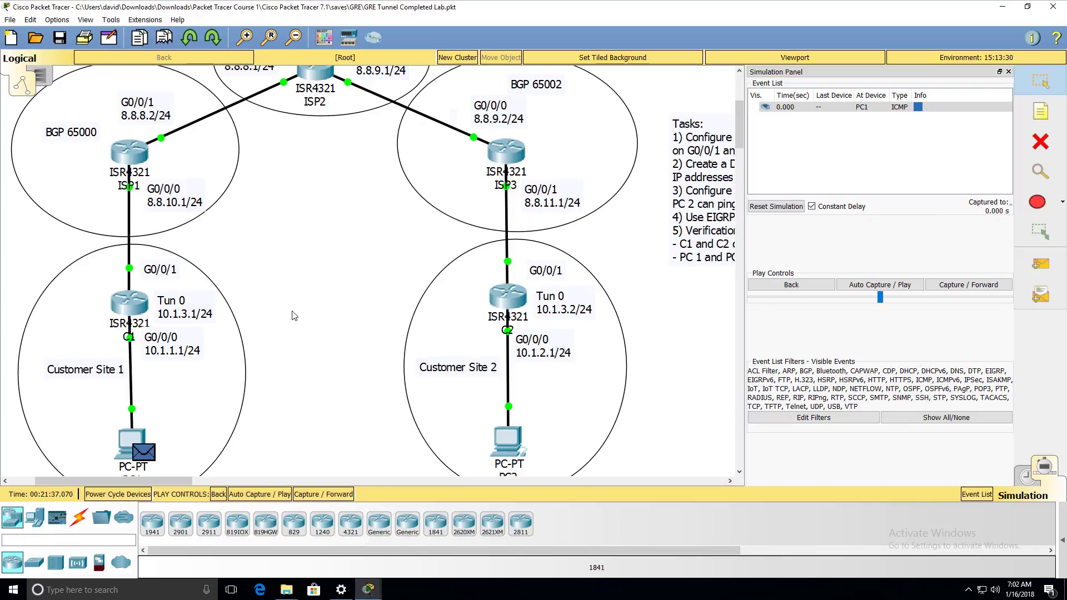
left_click(151, 457)
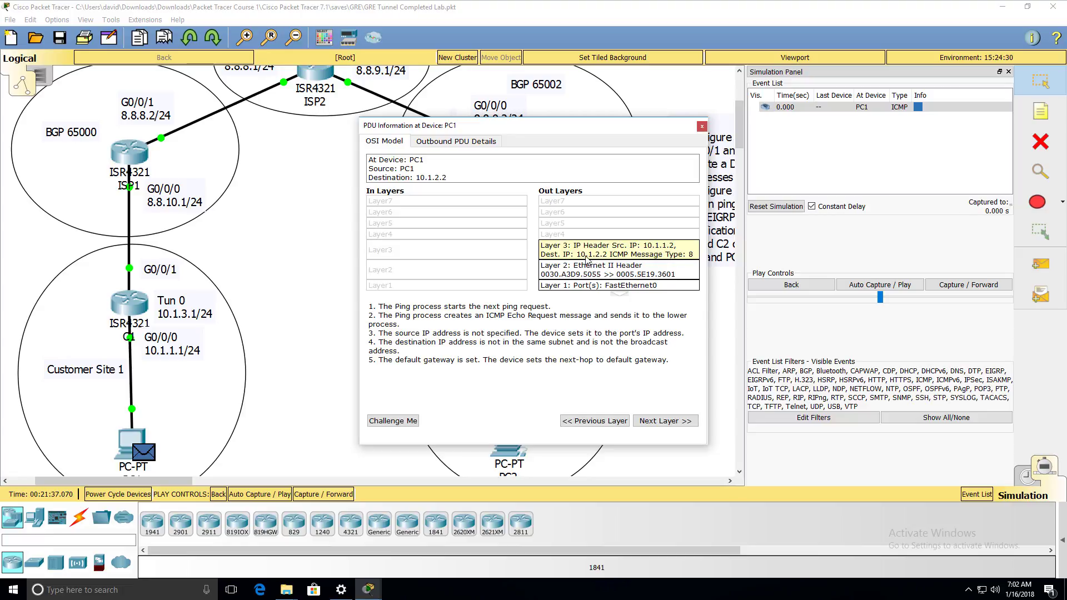
Highlight PC1's address 10.1.1.2 and the reply from 10.1.2.2 in its prompt, then minimize PC1.
left_click(368, 590)
left_click(548, 549)
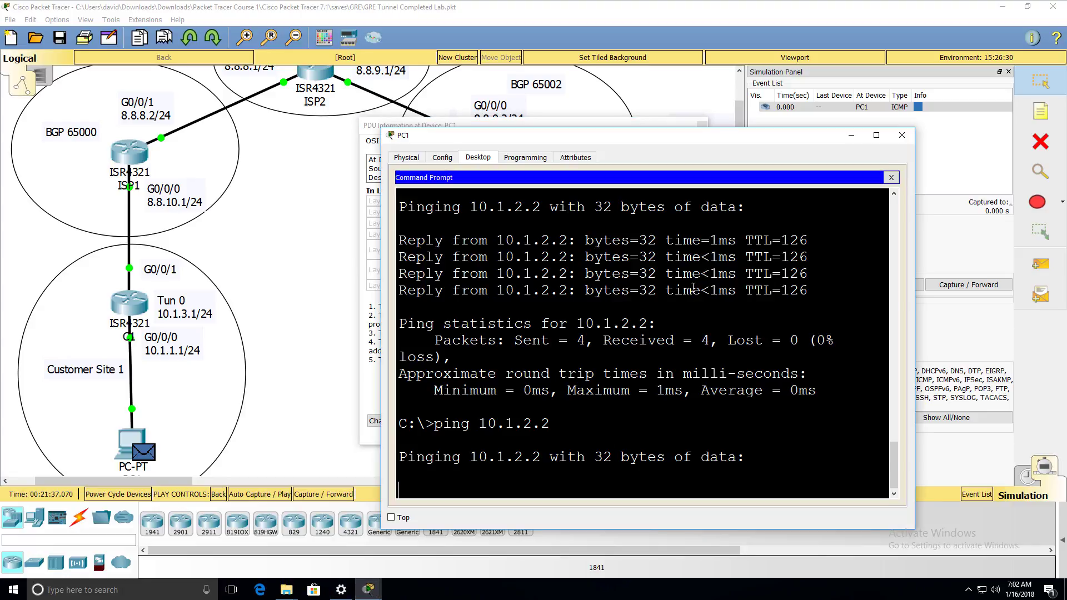
scroll(679, 358, "up", 8)
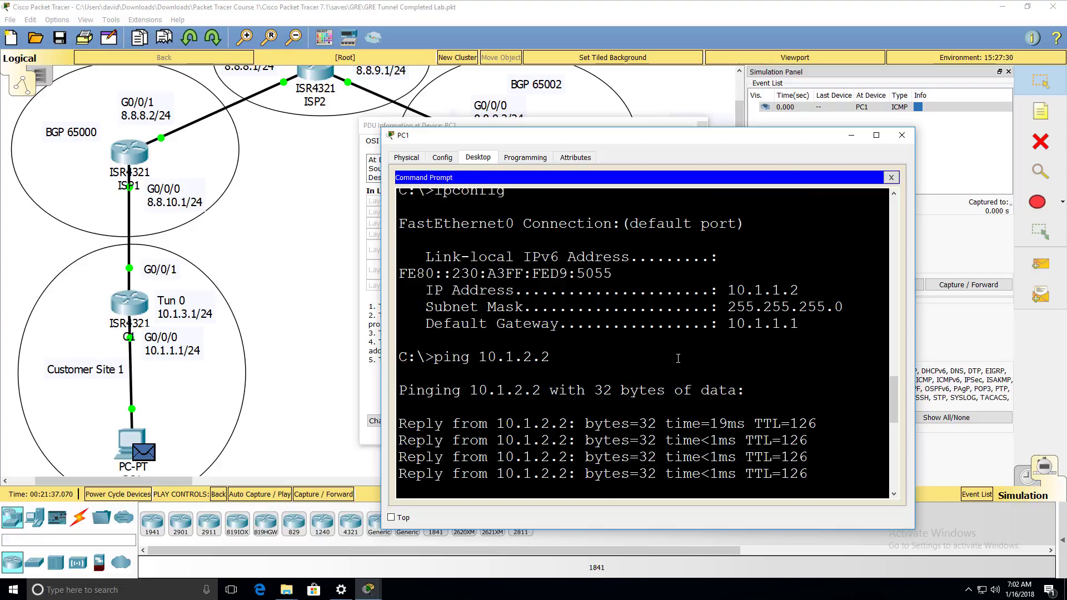
left_click_drag(800, 290, 702, 285)
left_click_drag(563, 428, 496, 423)
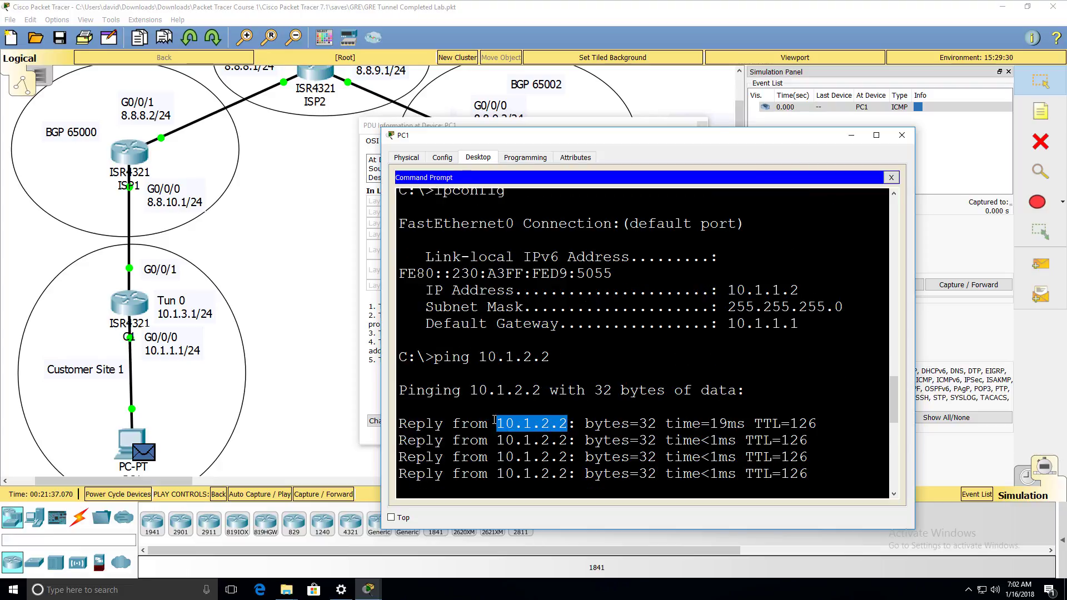
left_click(849, 135)
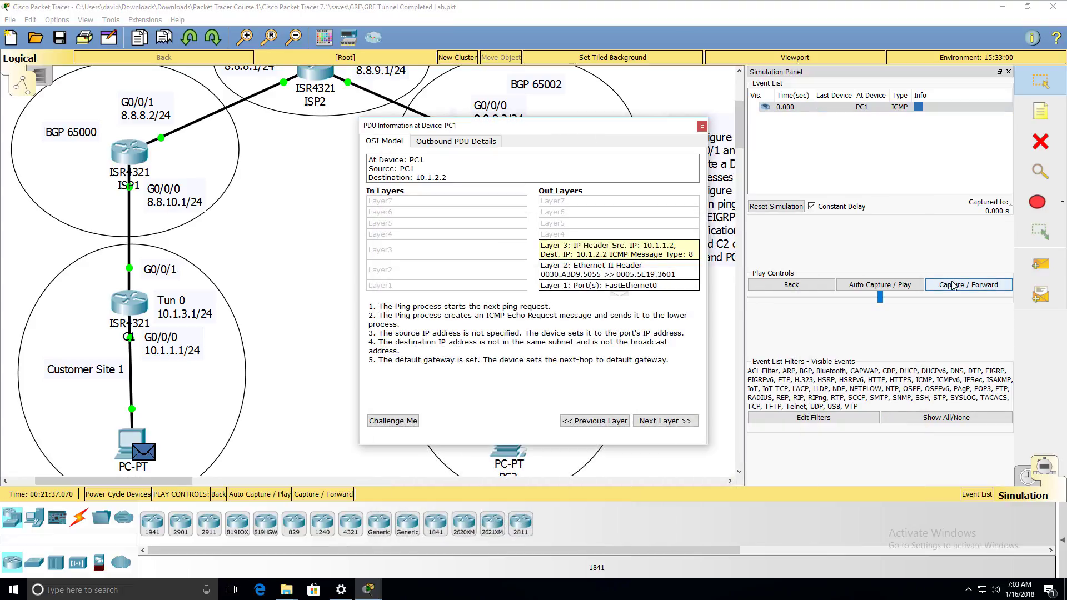
Forward the ping to C1 and mark its inbound source 10.1.1.2 and destination 10.1.2.2.
left_click(952, 284)
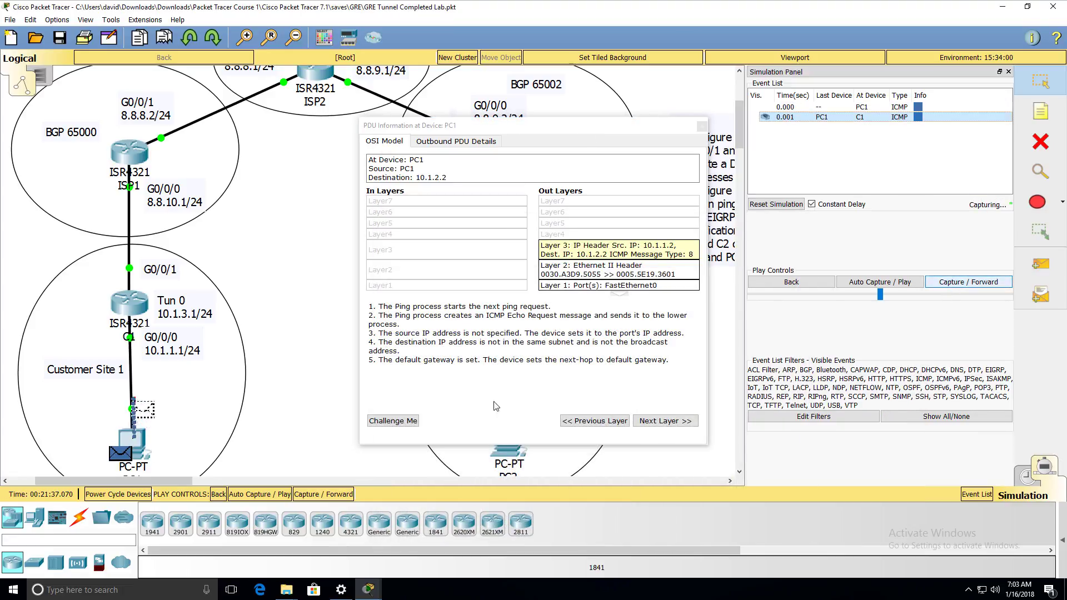
left_click(141, 311)
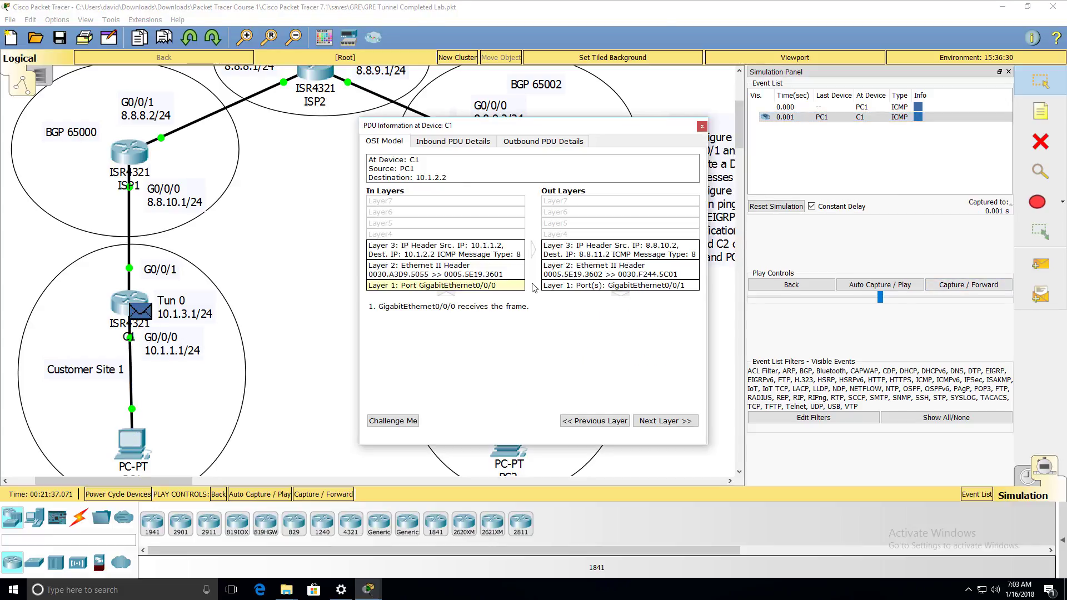
left_click(453, 142)
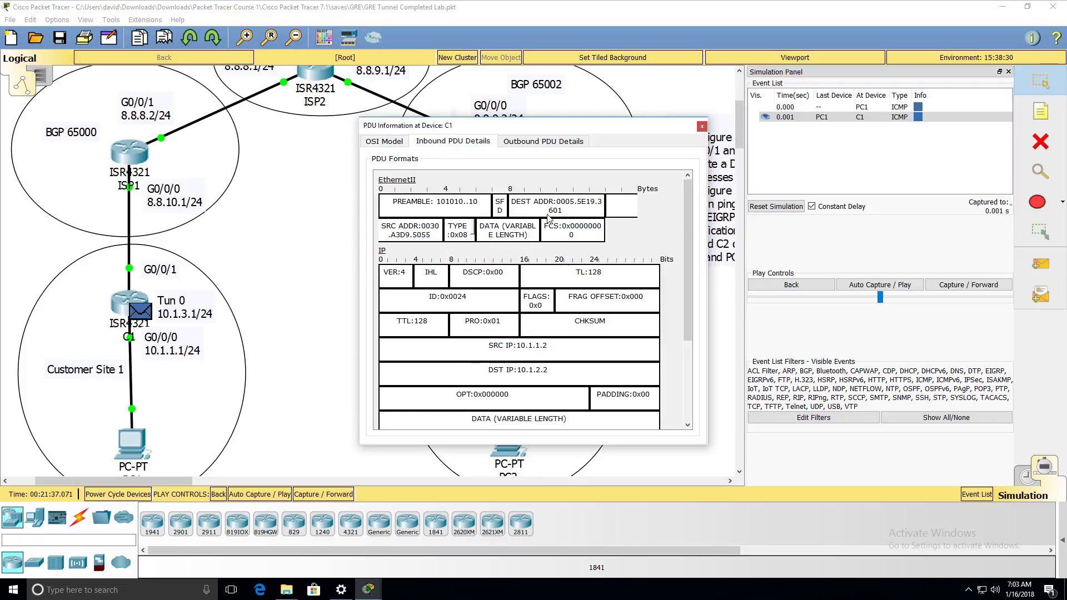
left_click_drag(710, 313, 838, 314)
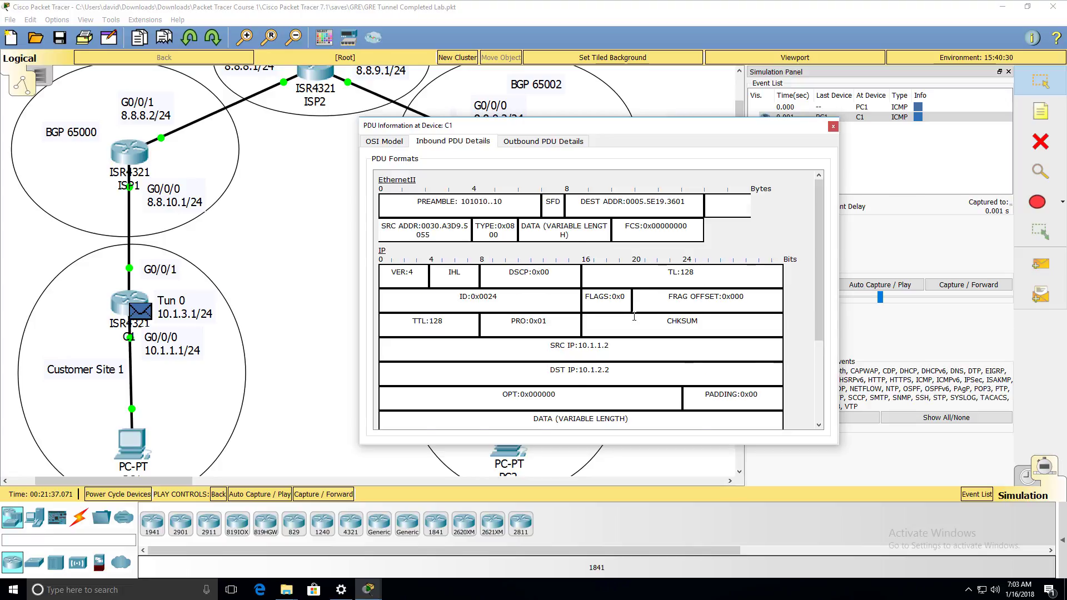
scroll(634, 316, "down", 5)
scroll(632, 316, "up", 3)
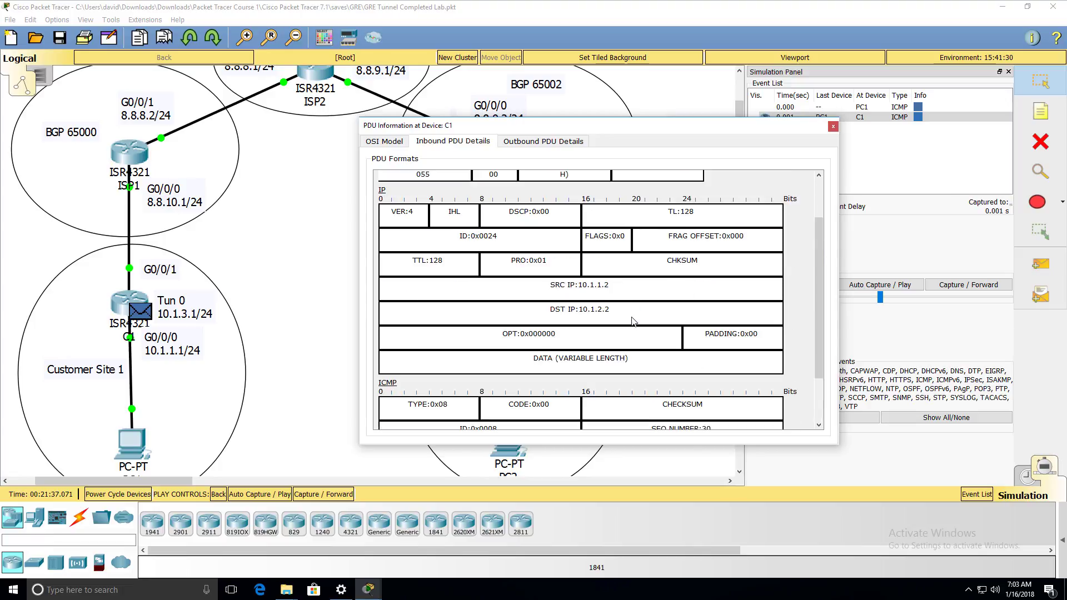
left_click_drag(611, 283, 537, 282)
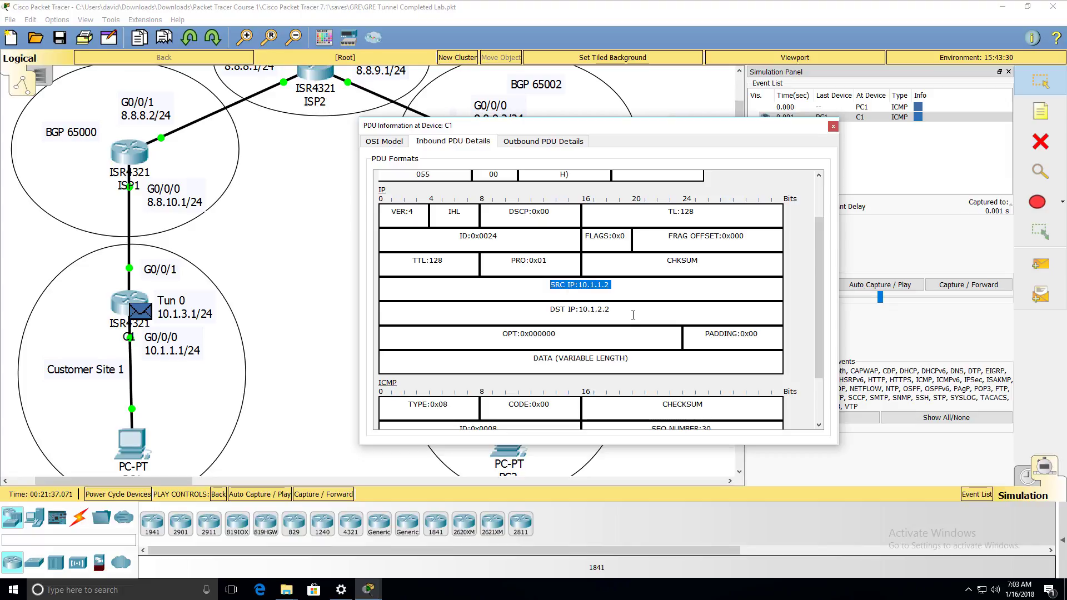
left_click_drag(632, 315, 555, 308)
In C1's outbound headers, mark the outer source 8.8.10.2 and destination 8.8.11.2.
left_click(542, 141)
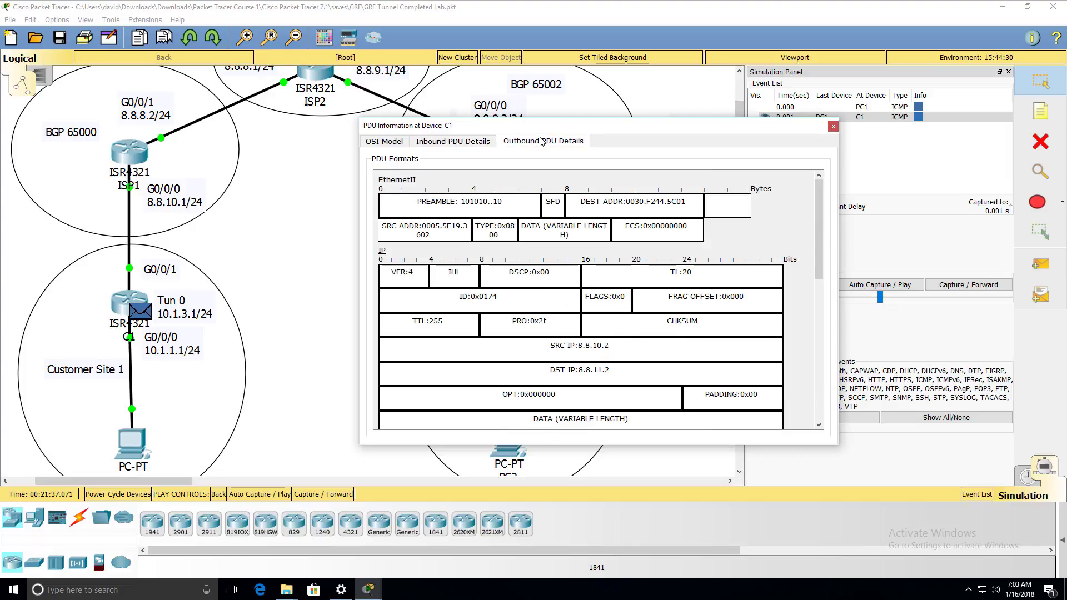
scroll(590, 274, "down", 3)
scroll(590, 274, "up", 3)
scroll(588, 274, "down", 3)
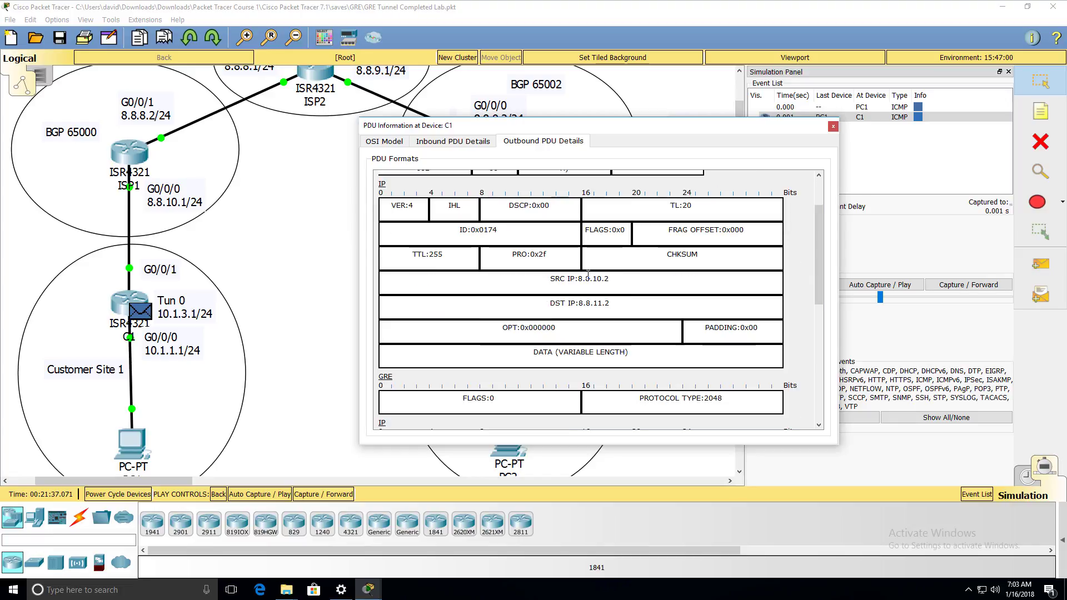
left_click(632, 286)
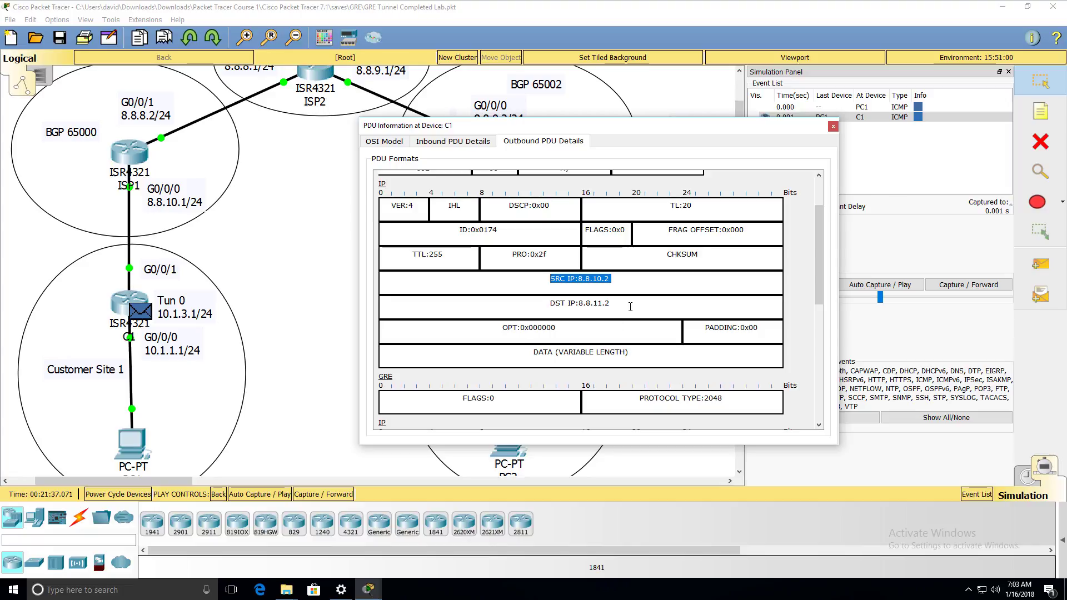
left_click_drag(630, 306, 538, 303)
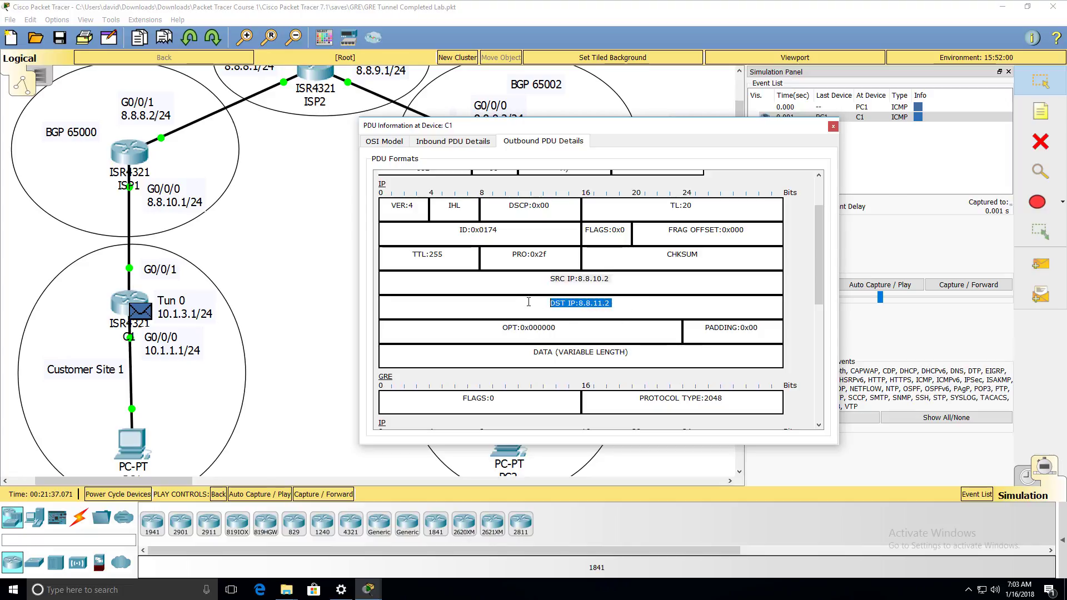
Scroll through the rest of C1's GRE-encapsulated outbound headers.
scroll(599, 322, "down", 4)
scroll(599, 324, "up", 3)
scroll(598, 324, "down", 1)
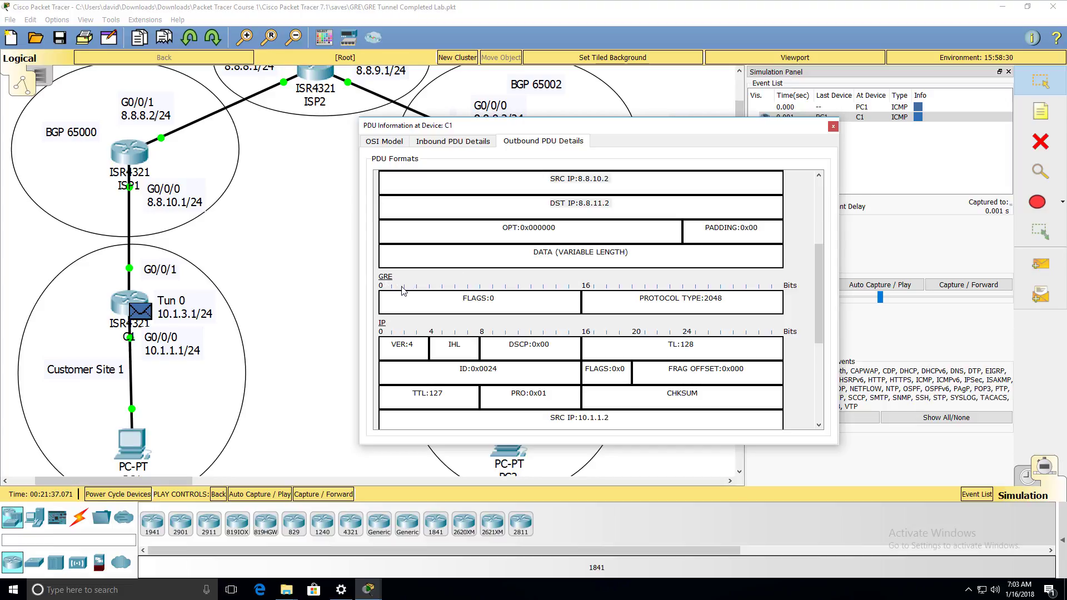
scroll(403, 291, "down", 1)
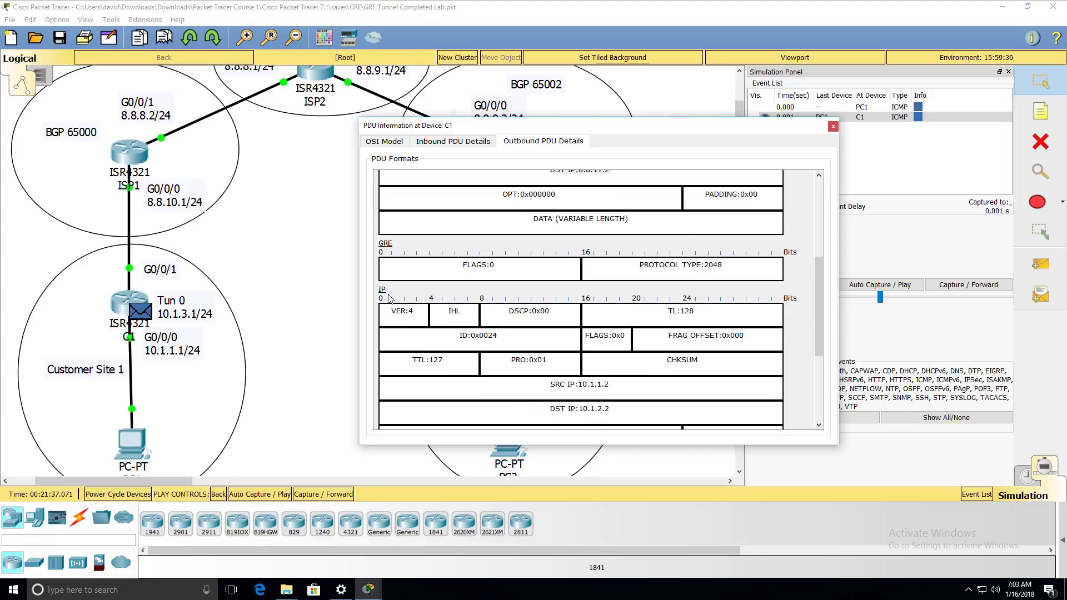
scroll(395, 300, "down", 1)
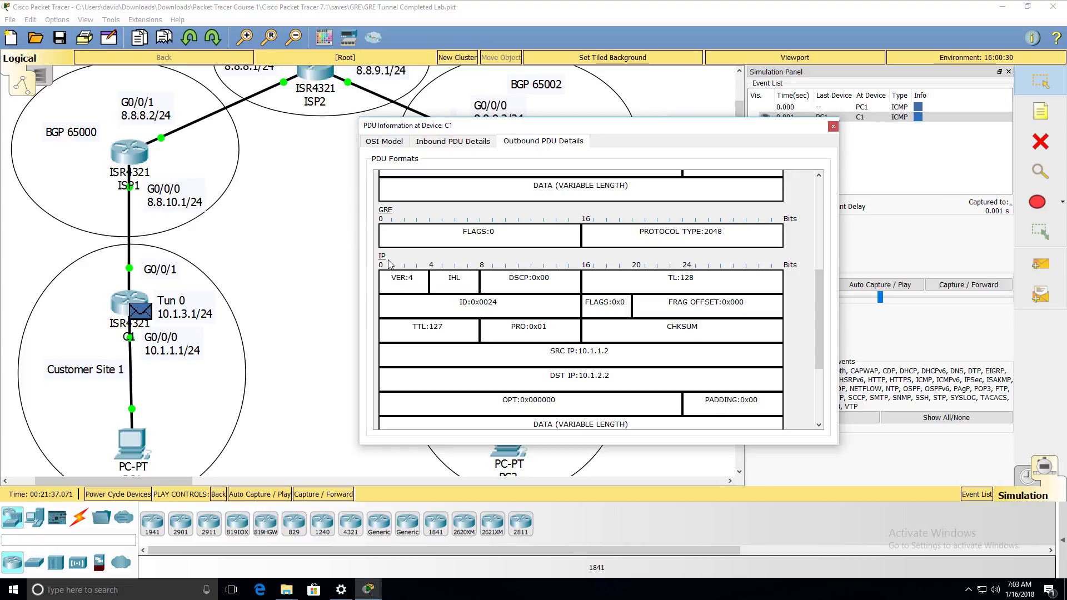
scroll(436, 272, "down", 1)
Highlight source 10.1.1.2 and destination 10.1.2.2 in C1's inbound headers.
left_click(447, 141)
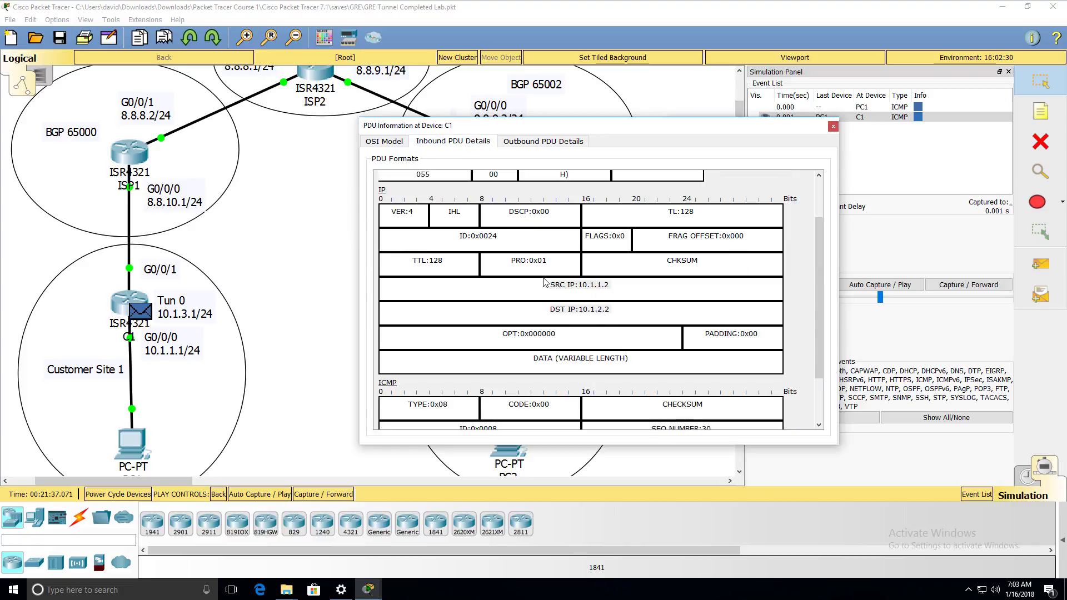
left_click_drag(541, 285, 616, 286)
left_click_drag(543, 309, 618, 312)
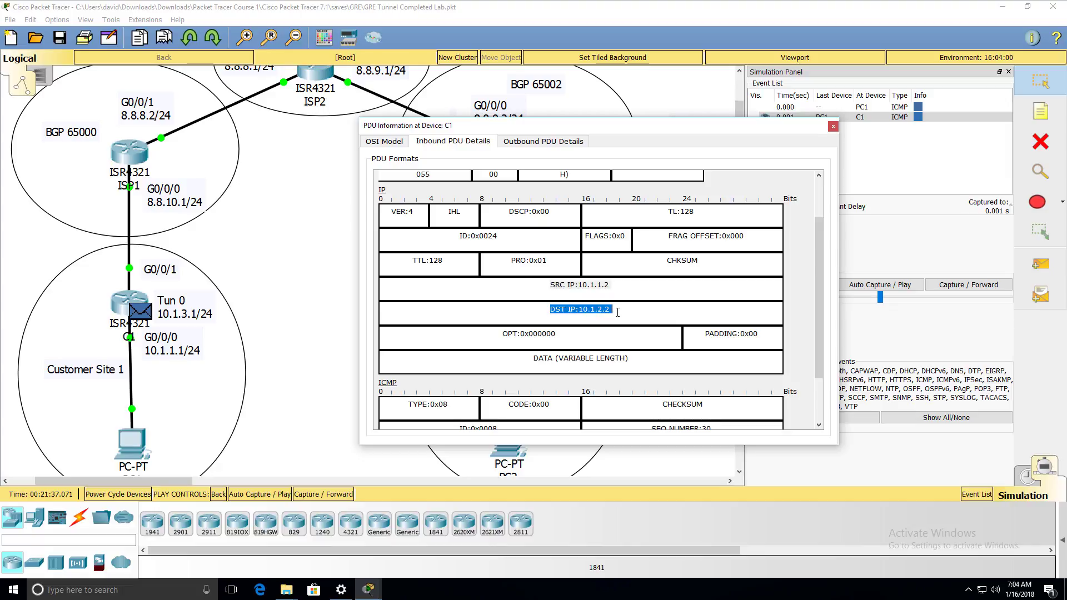
In C1's outbound headers, highlight the GRE-wrapped inner IPs 10.1.1.2 and 10.1.2.2.
left_click(538, 142)
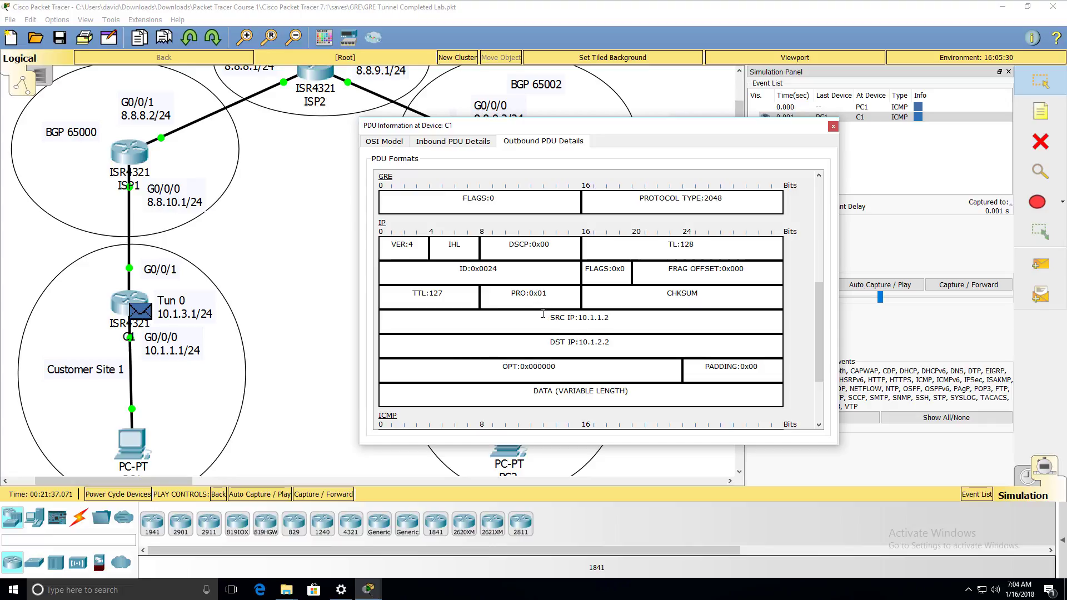
left_click_drag(543, 315, 613, 318)
left_click_drag(533, 332, 615, 343)
scroll(641, 351, "down", 3)
scroll(641, 352, "up", 5)
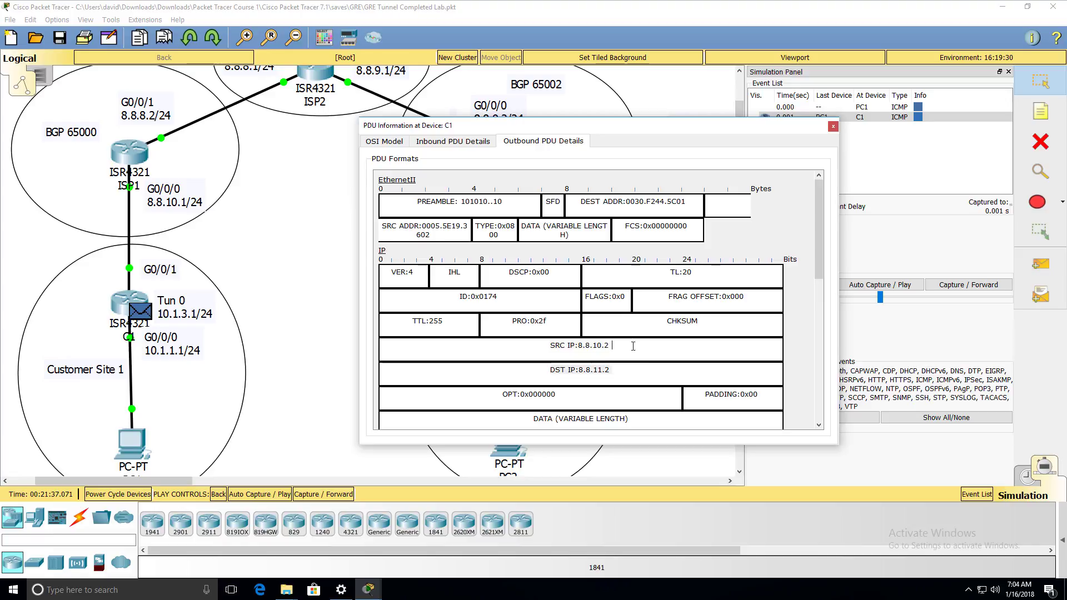
scroll(821, 277, "down", 5)
scroll(825, 280, "down", 4)
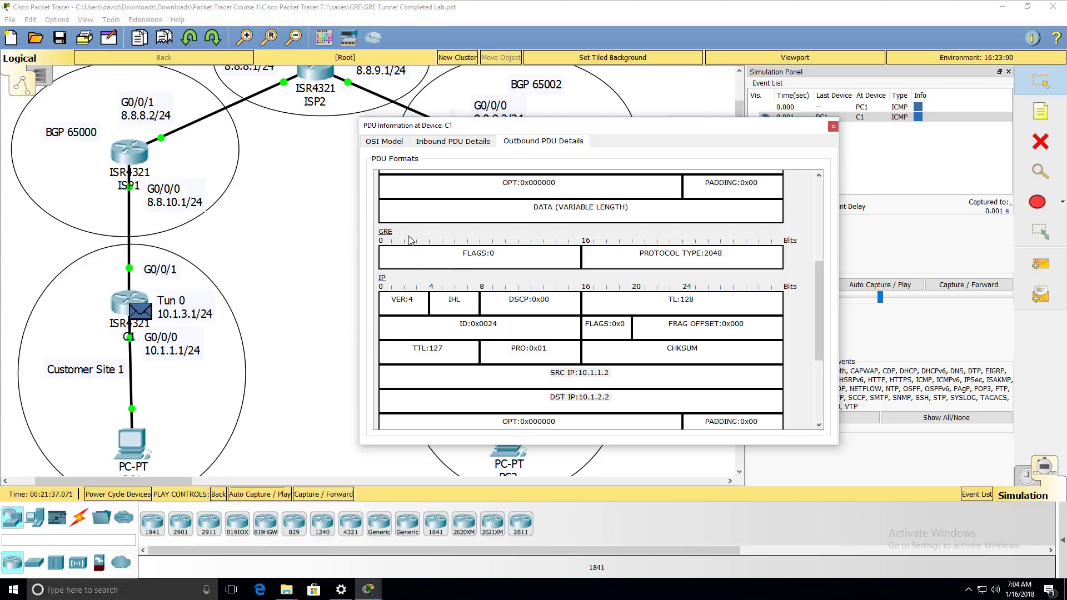
scroll(825, 311, "down", 3)
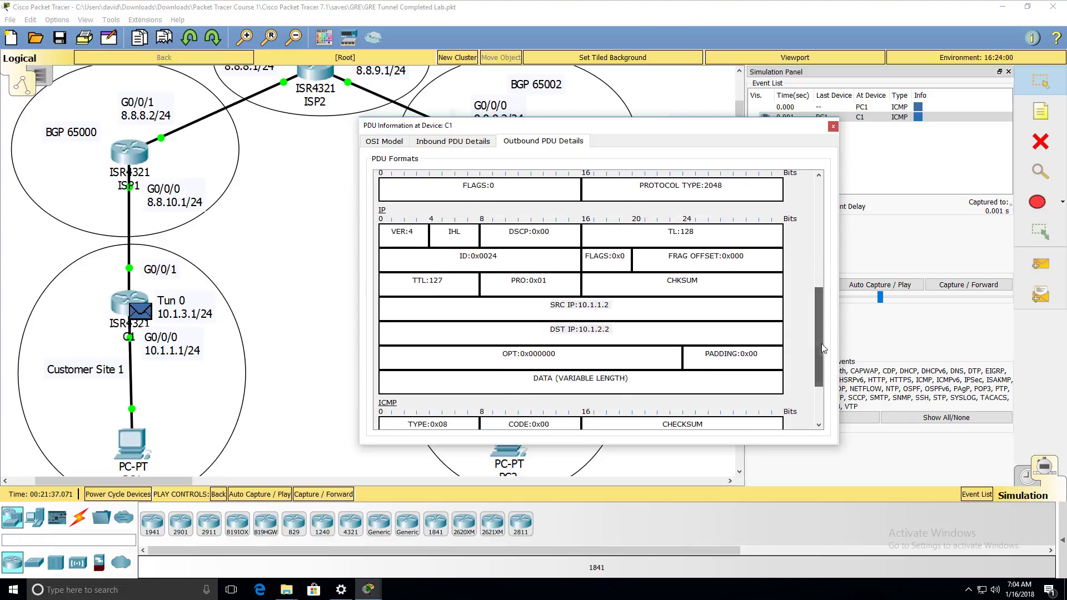
left_click(600, 304)
triple_click(600, 304)
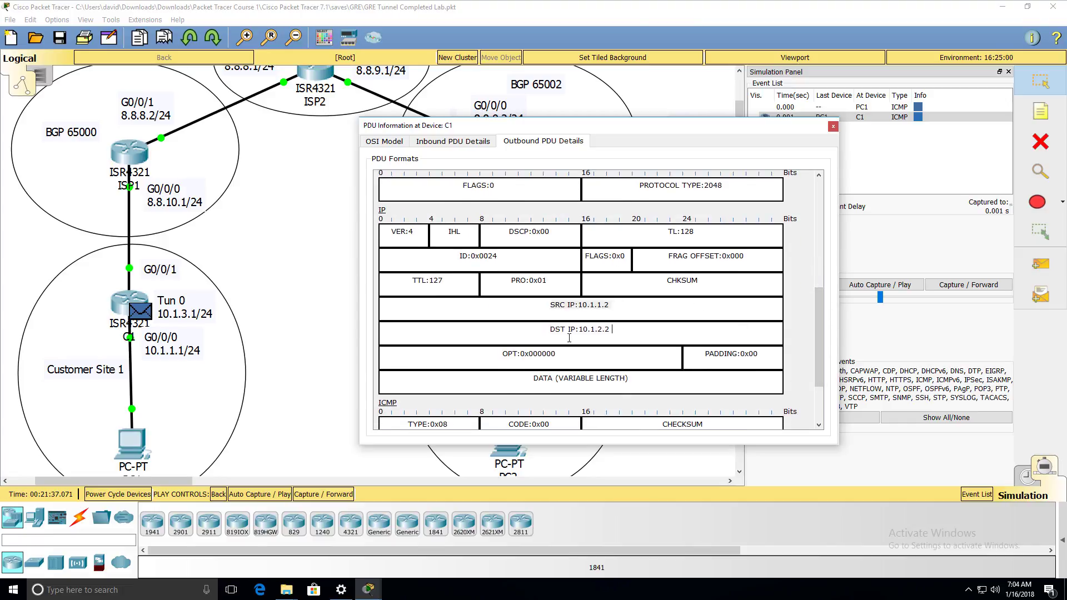
triple_click(521, 330)
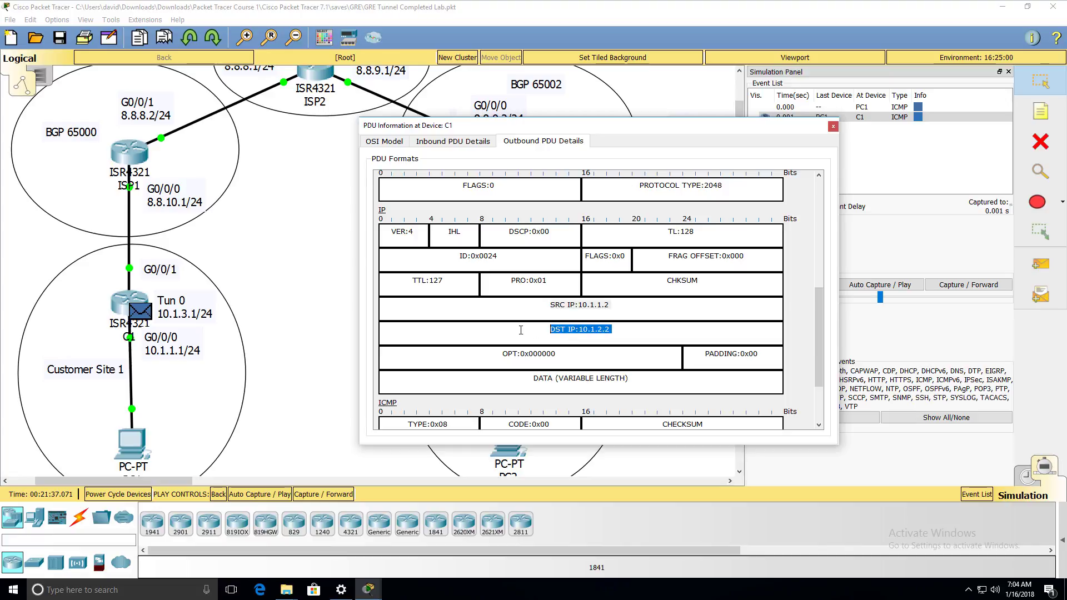
Forward the ping to ISP1 and highlight inbound outer IPs 8.8.10.2→8.8.11.2 and inner IPs.
left_click(957, 285)
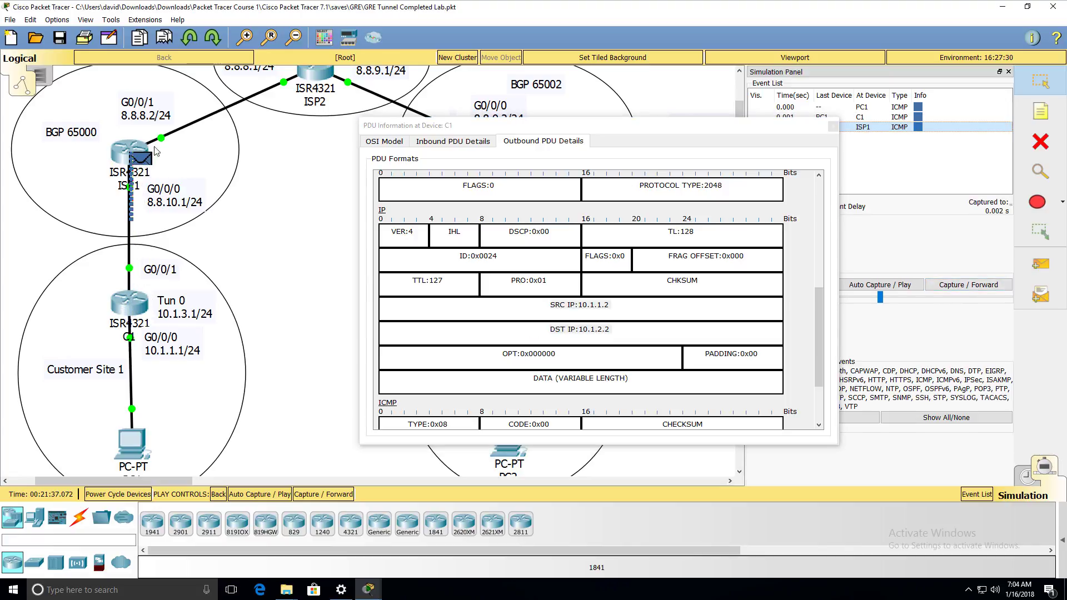
left_click(146, 160)
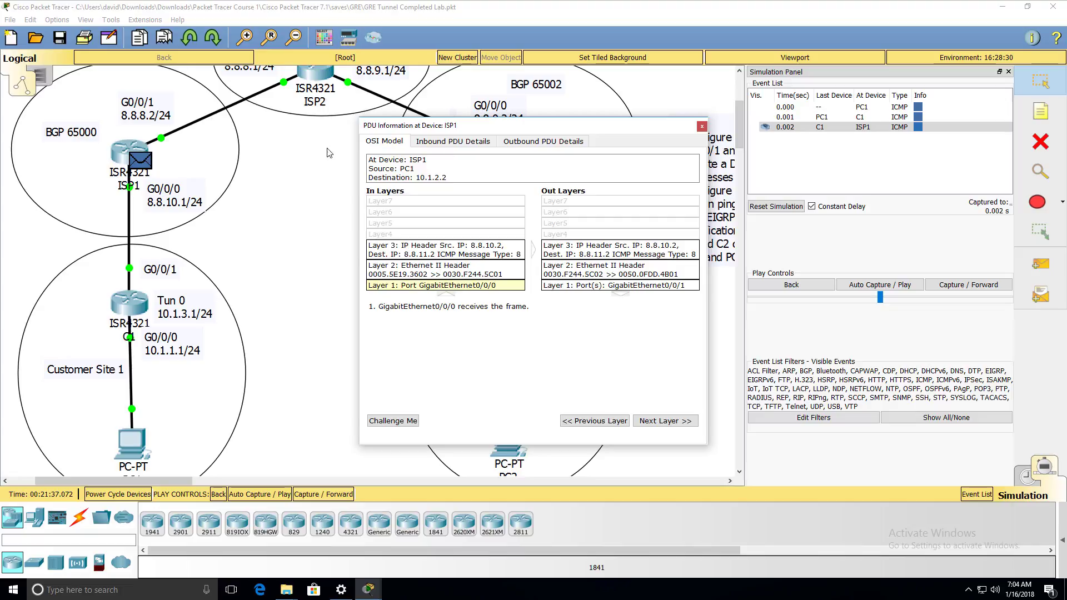
left_click(454, 142)
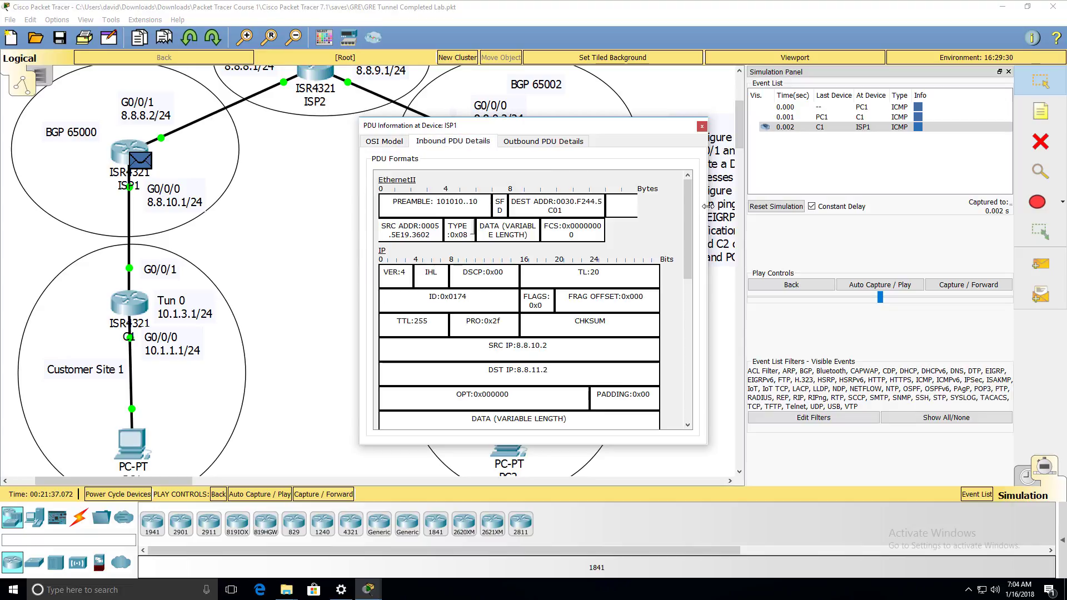
left_click_drag(708, 206, 972, 206)
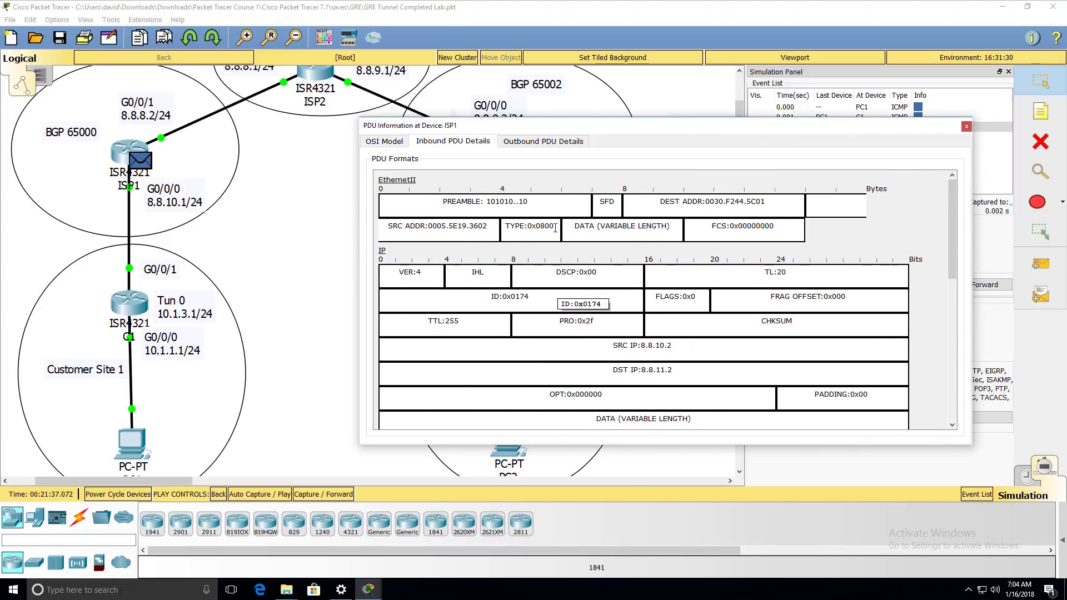
left_click_drag(675, 345, 597, 345)
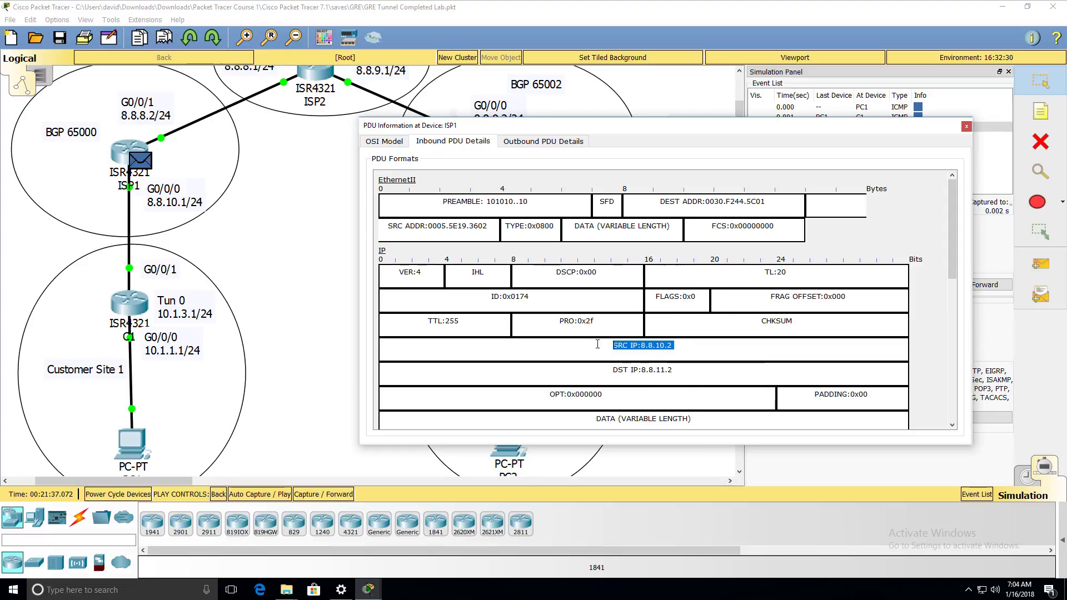
left_click_drag(718, 383, 597, 373)
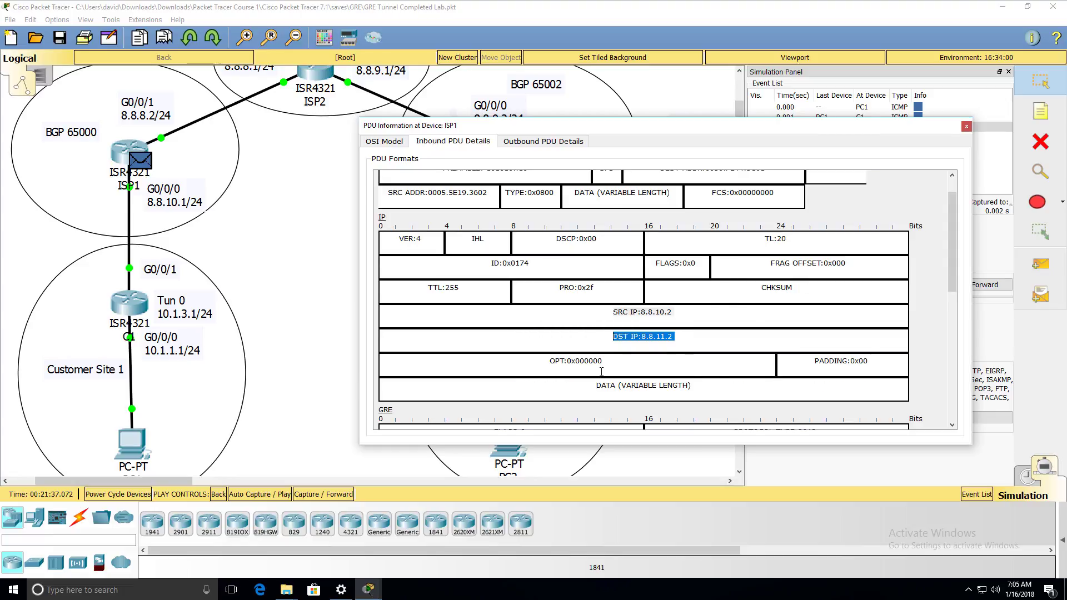
left_click(601, 372)
scroll(601, 370, "down", 10)
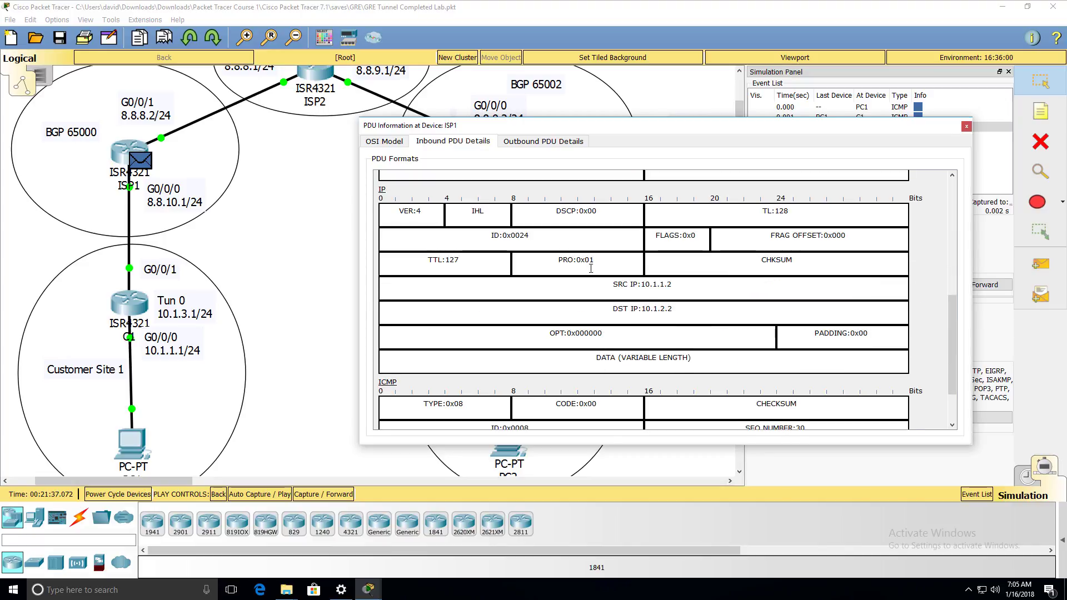
left_click_drag(609, 284, 673, 284)
left_click_drag(592, 307, 673, 309)
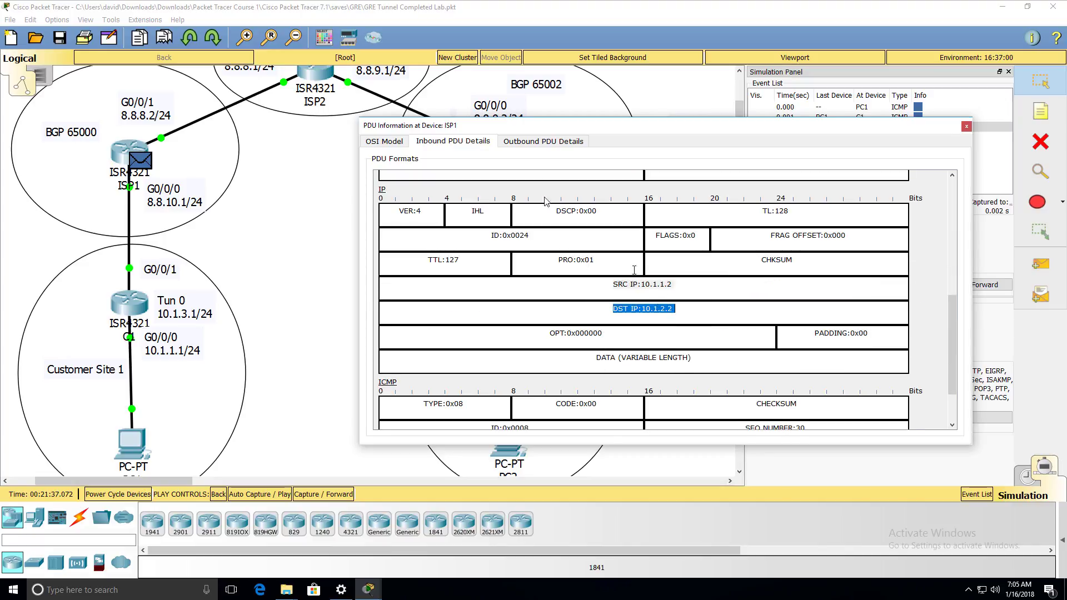
In ISP1's outbound headers, highlight the outer IPs and the new source and destination MACs.
left_click(538, 143)
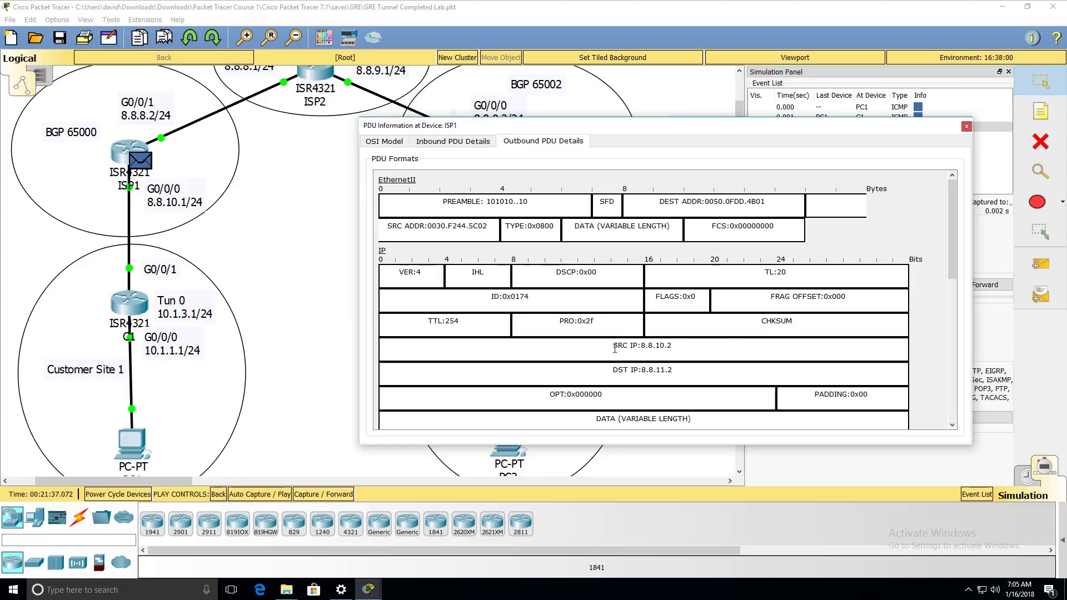
left_click_drag(614, 348, 674, 346)
left_click_drag(602, 369, 687, 368)
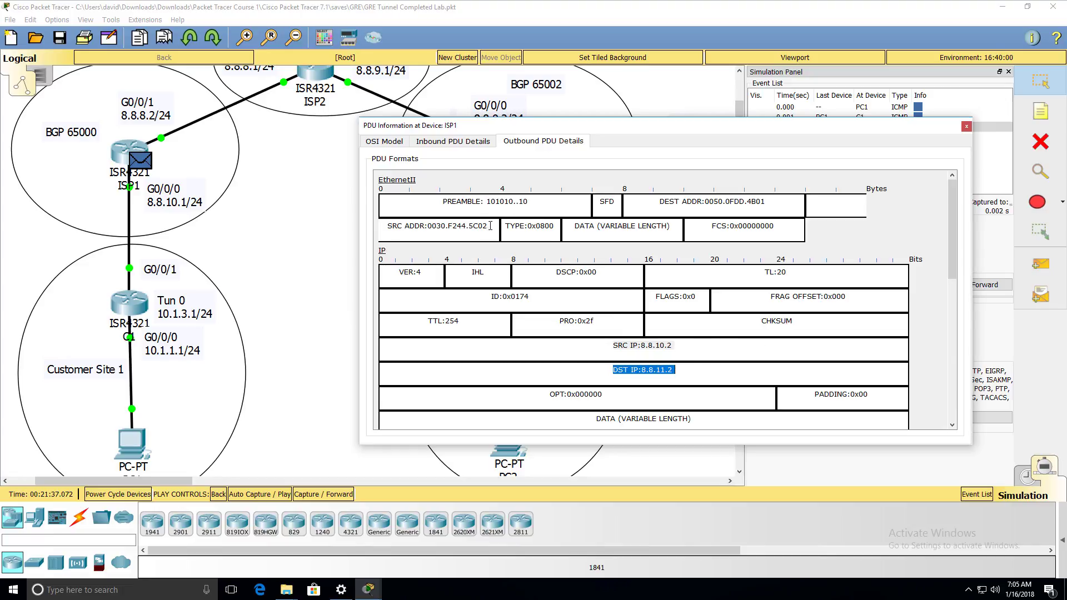
left_click_drag(490, 226, 387, 225)
left_click_drag(659, 202, 768, 202)
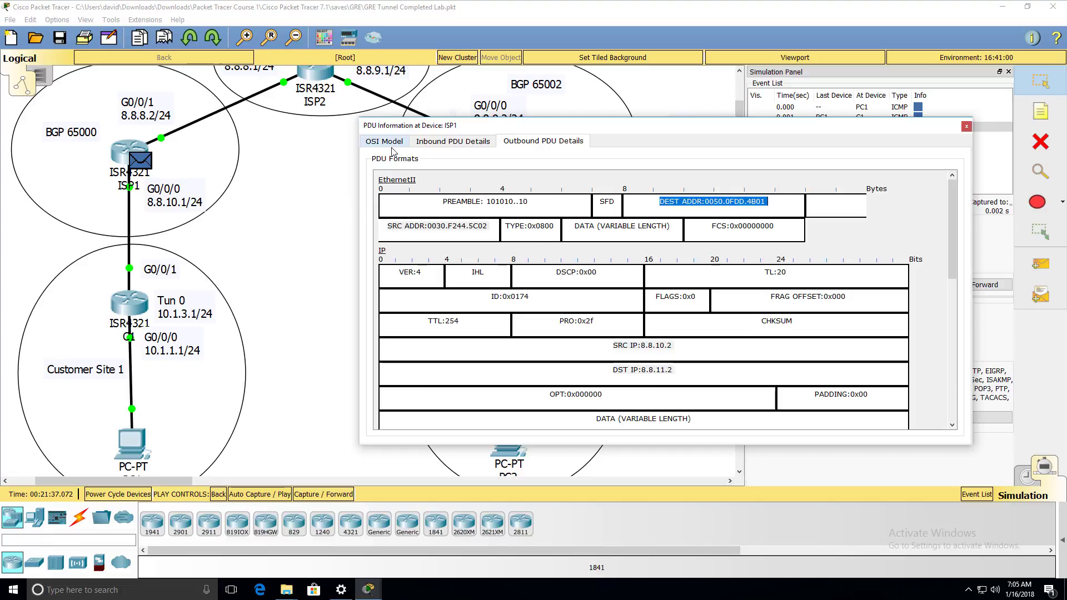
Compare ISP1's inbound and outbound source MAC addresses, then move the dialog aside.
left_click(431, 147)
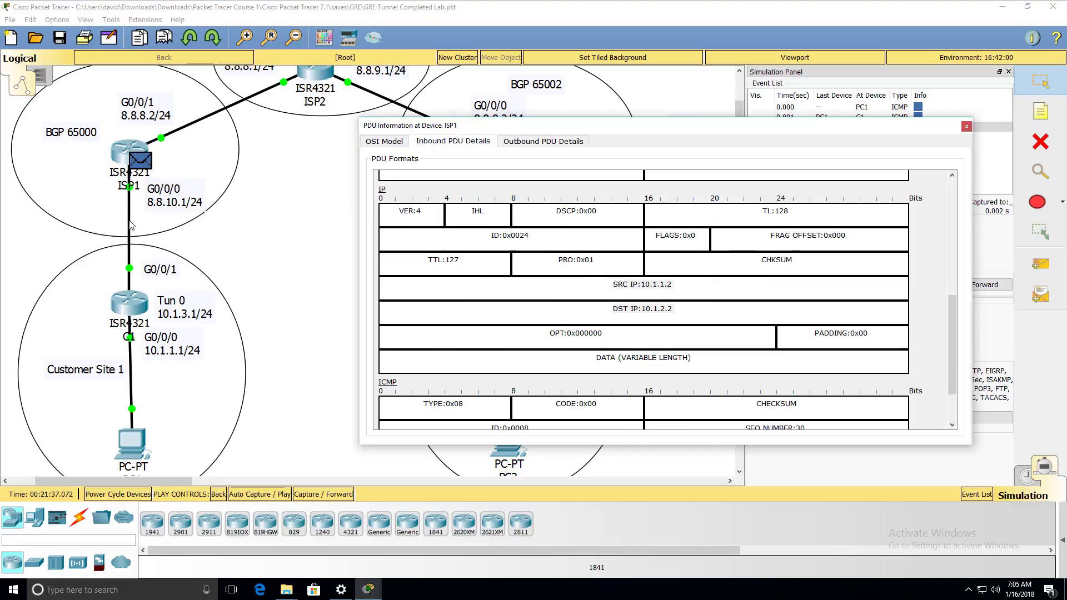
scroll(618, 310, "up", 6)
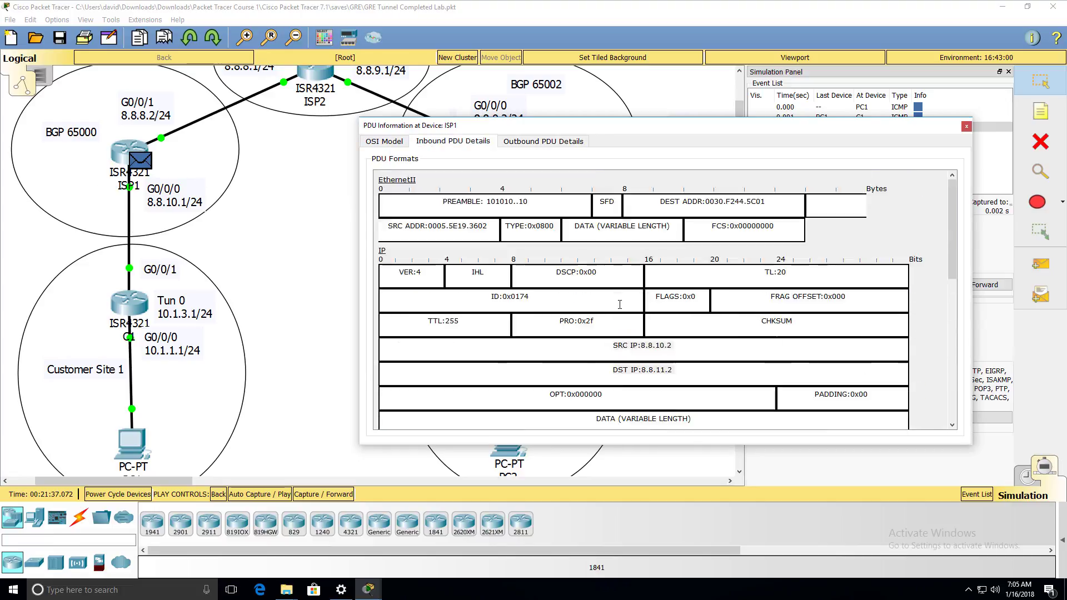
scroll(618, 310, "up", 5)
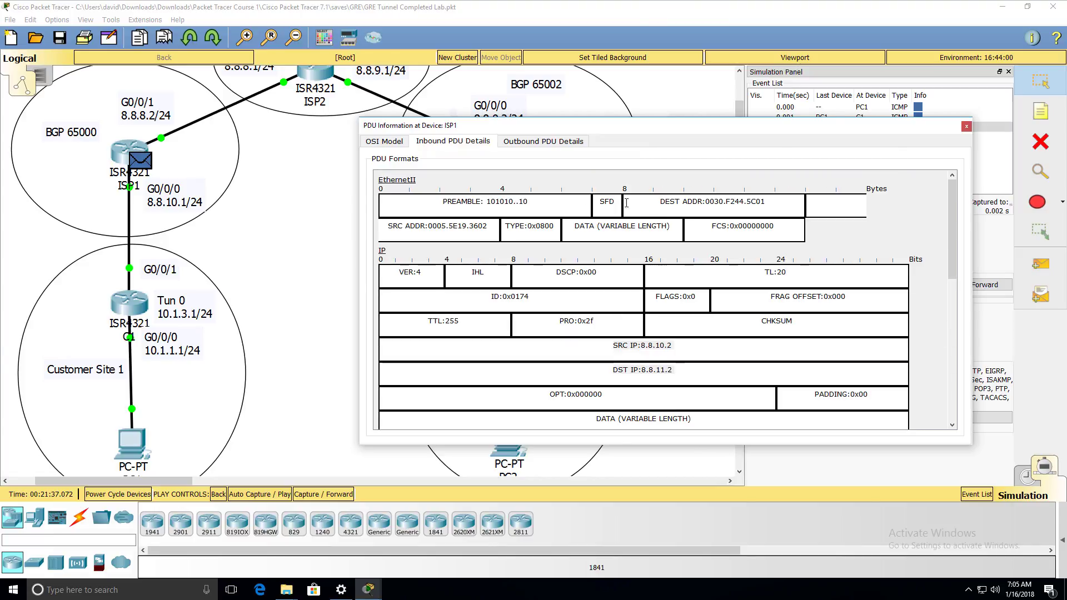
left_click_drag(485, 229, 427, 229)
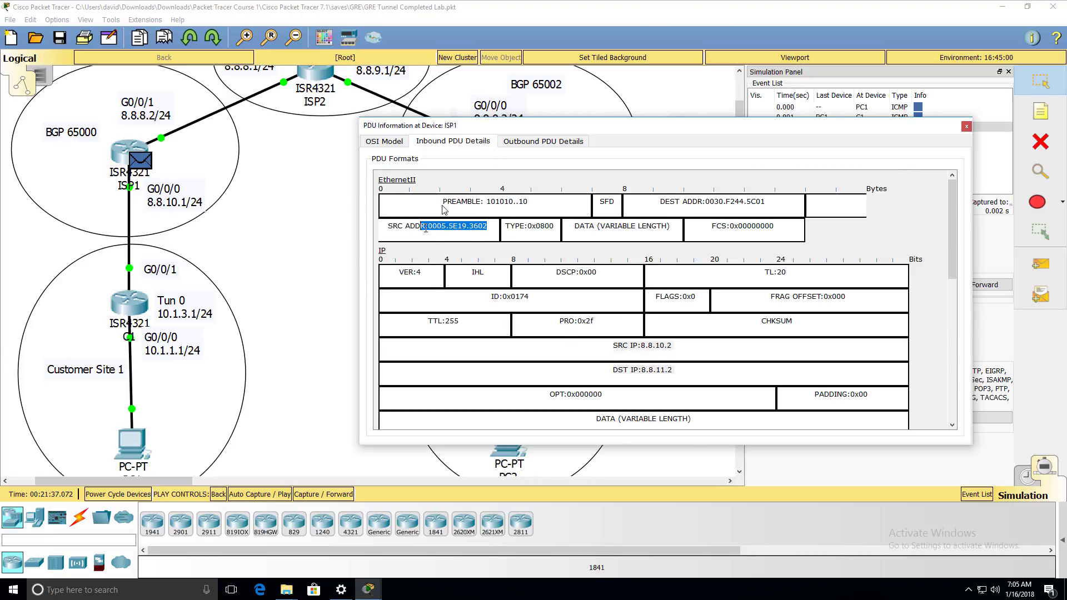
left_click(520, 147)
triple_click(433, 226)
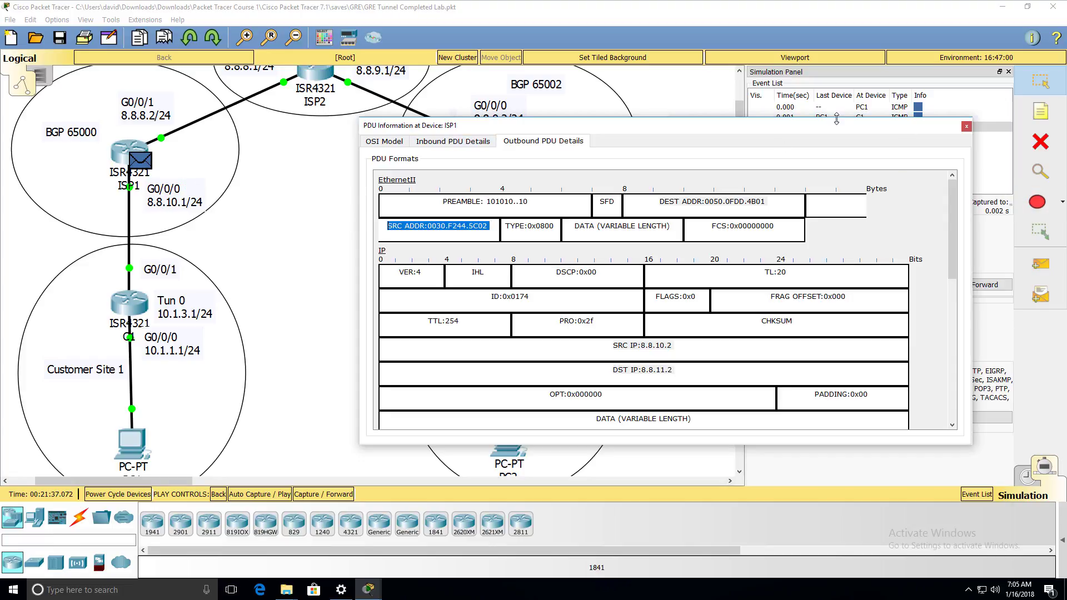
left_click_drag(834, 124, 732, 152)
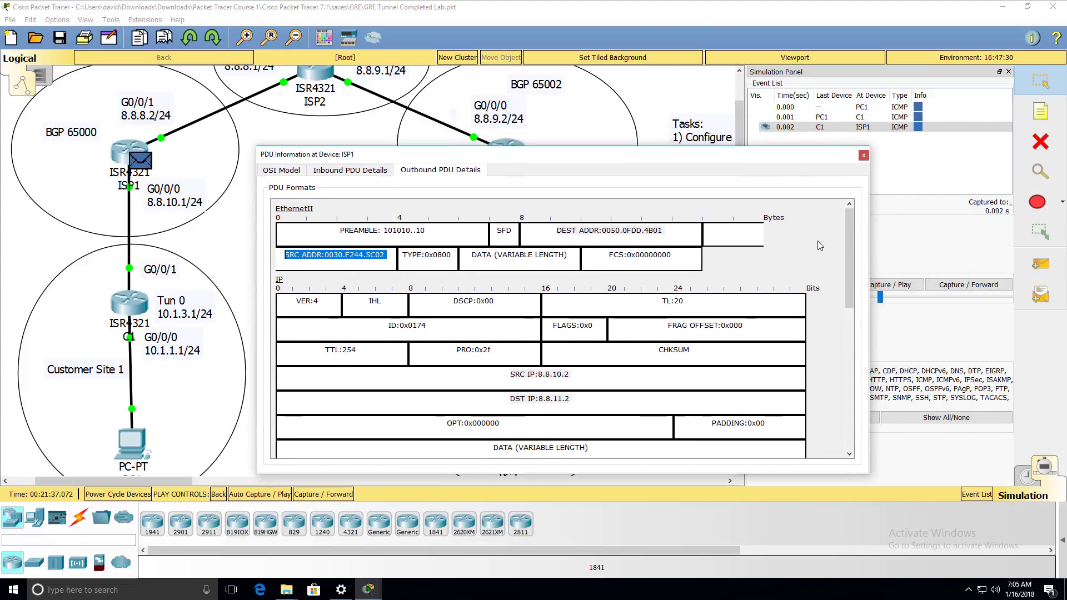
Forward the ping to ISP2, enlarge its packet details and mark the inbound source MAC.
left_click(939, 283)
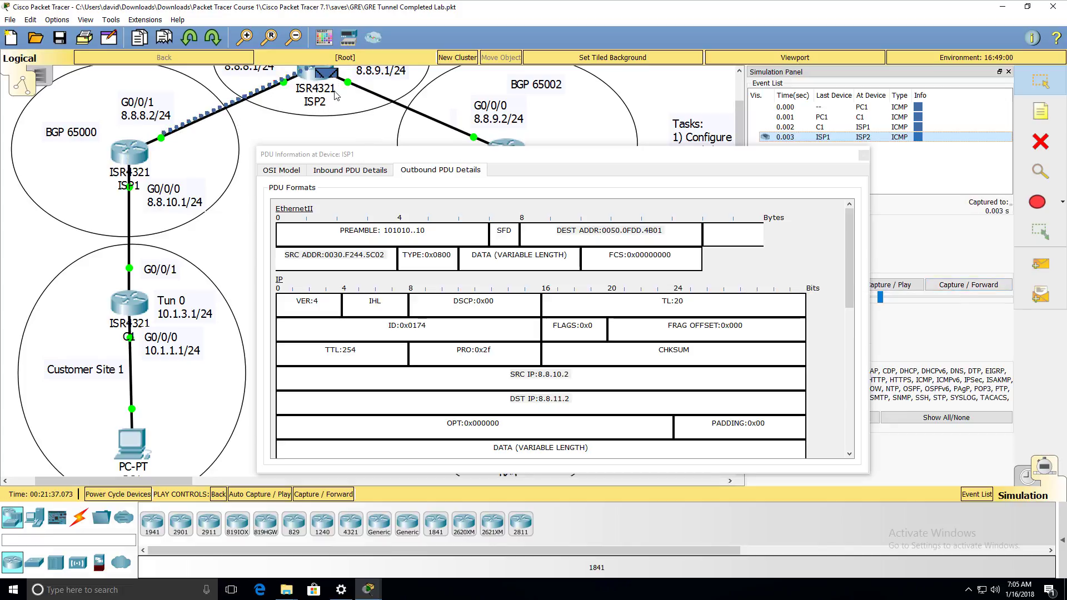
left_click(327, 78)
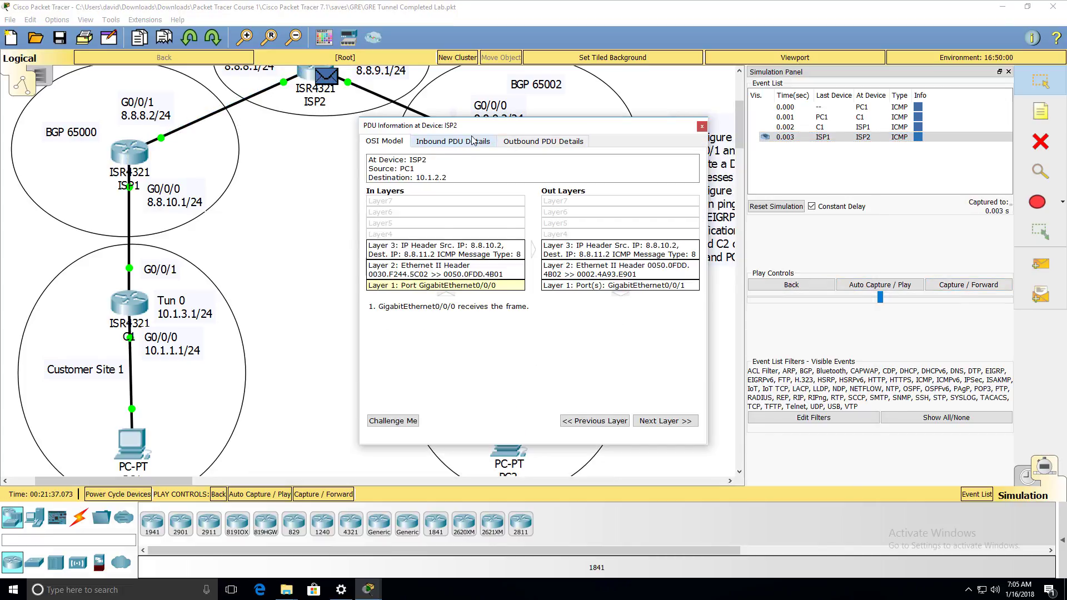
left_click(471, 140)
left_click_drag(361, 289, 153, 291)
left_click_drag(425, 131, 412, 217)
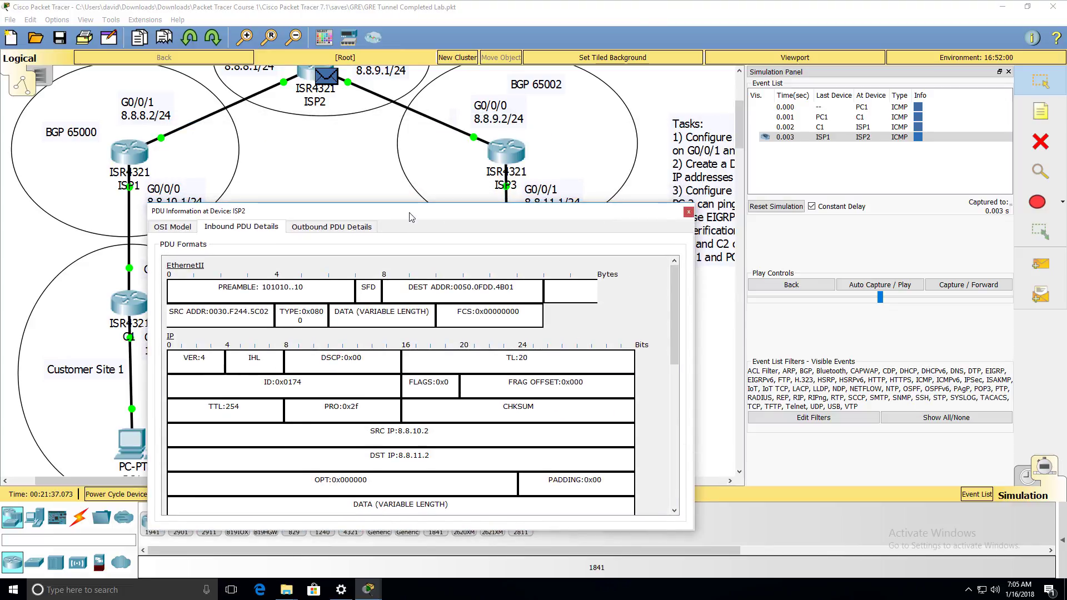
triple_click(271, 307)
Highlight ISP2's outbound source MAC and outer IPs 8.8.10.2→8.8.11.2, then forward to ISP3.
left_click(328, 226)
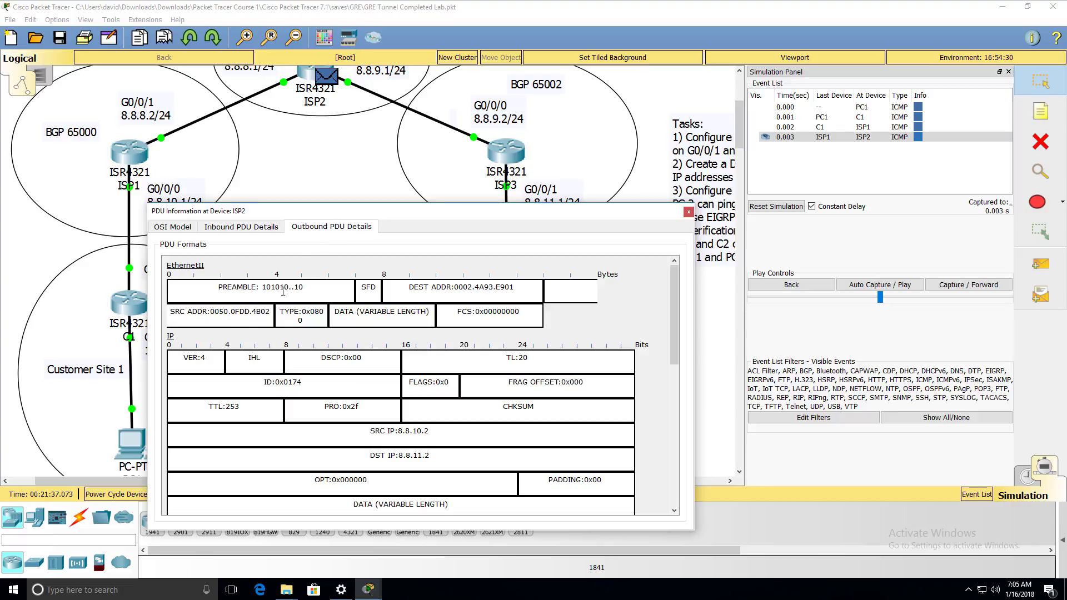
left_click_drag(202, 311, 336, 313)
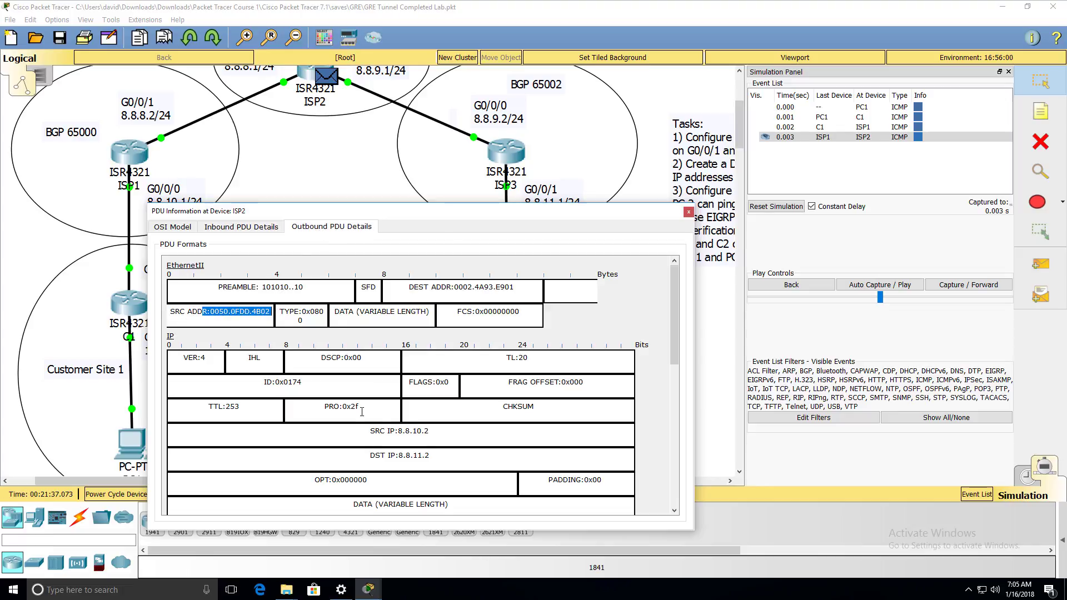
scroll(499, 376, "down", 4)
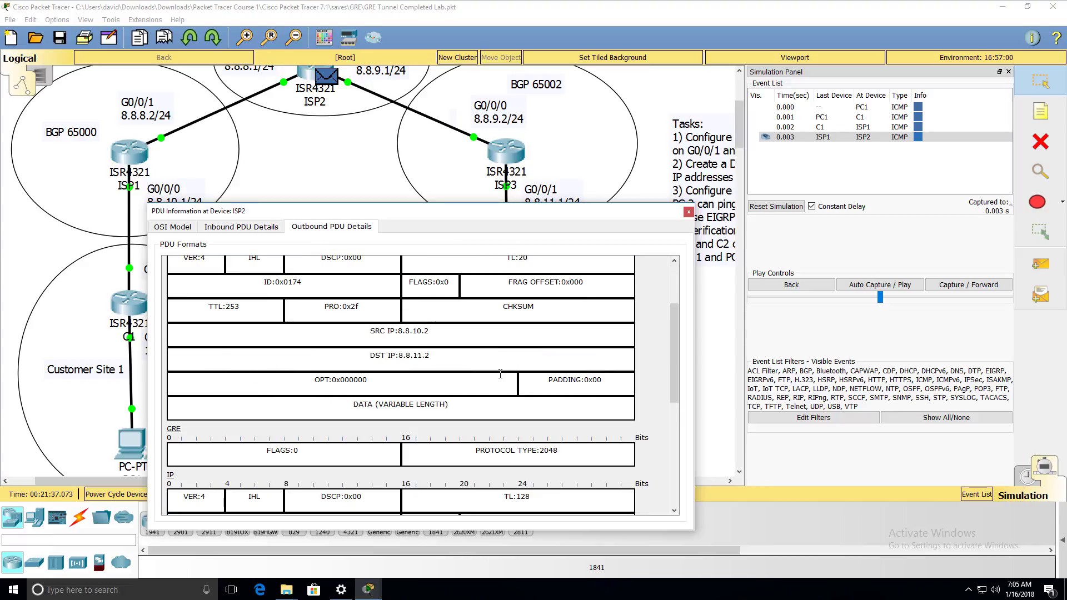
scroll(489, 367, "up", 6)
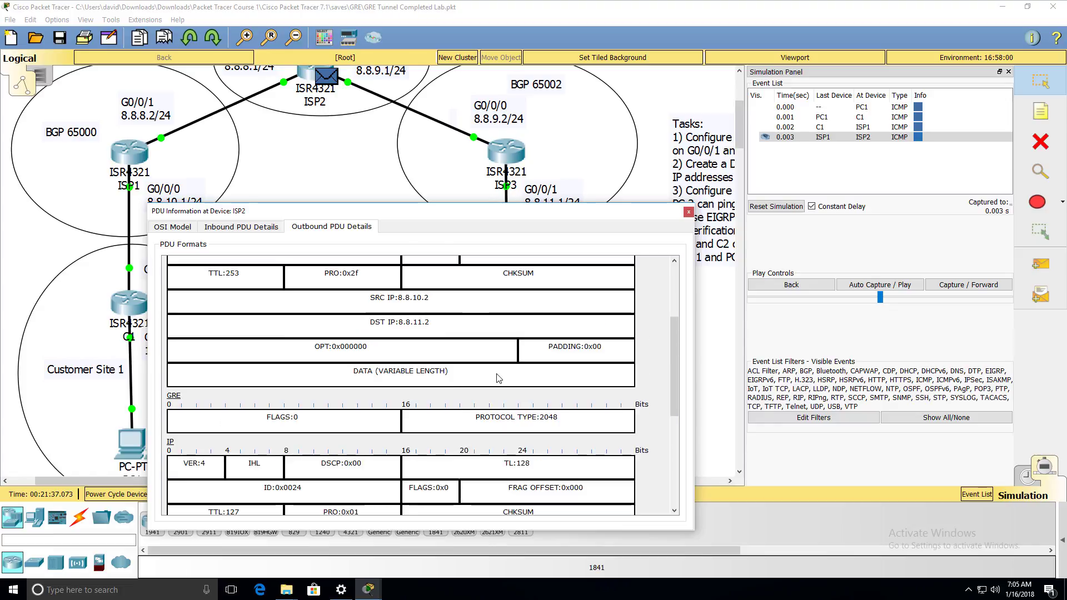
left_click_drag(441, 330, 337, 318)
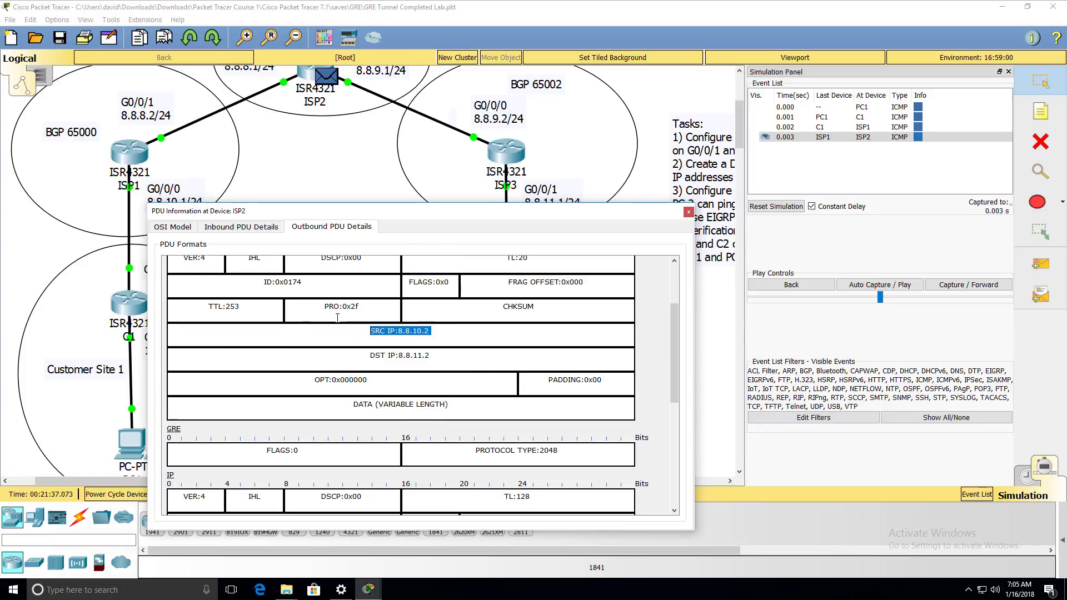
left_click_drag(450, 354, 299, 354)
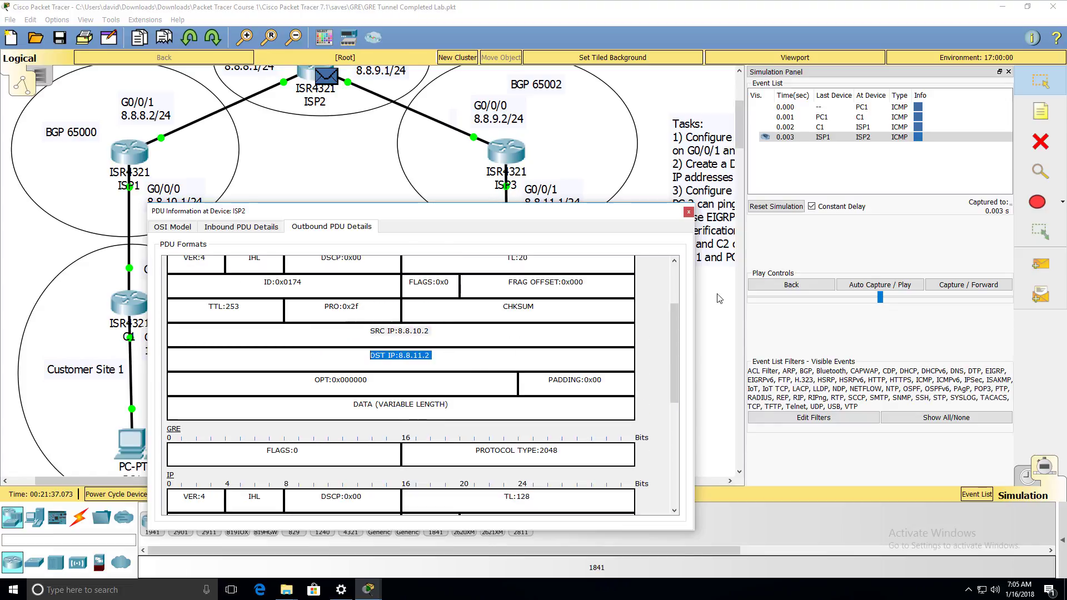
left_click(965, 288)
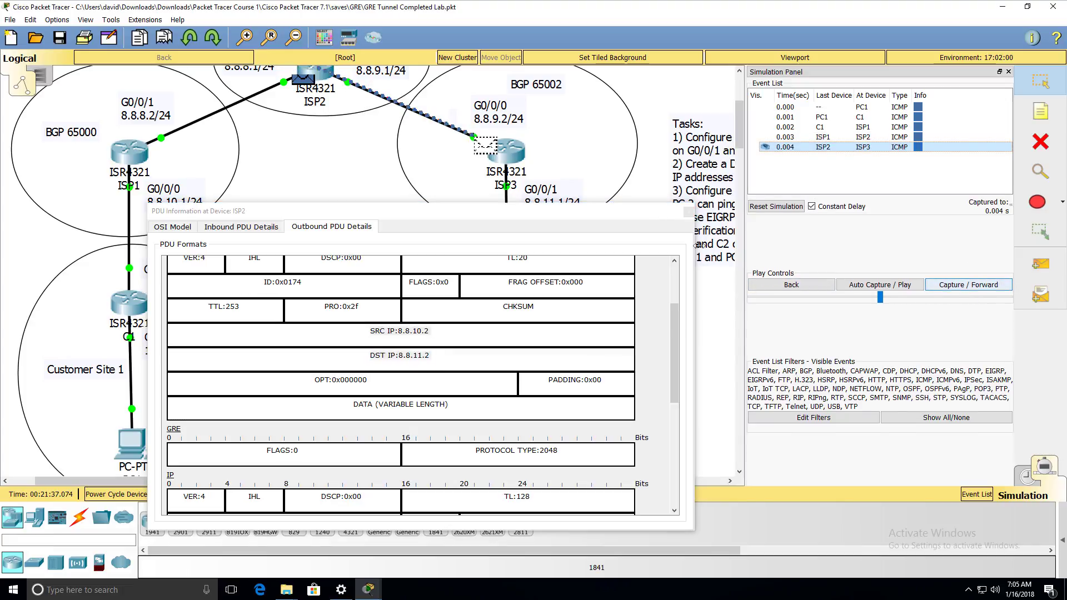
Compare ISP2's inbound and outbound outer IPs 8.8.10.2→8.8.11.2, unchanged between hops.
left_click_drag(263, 211, 113, 223)
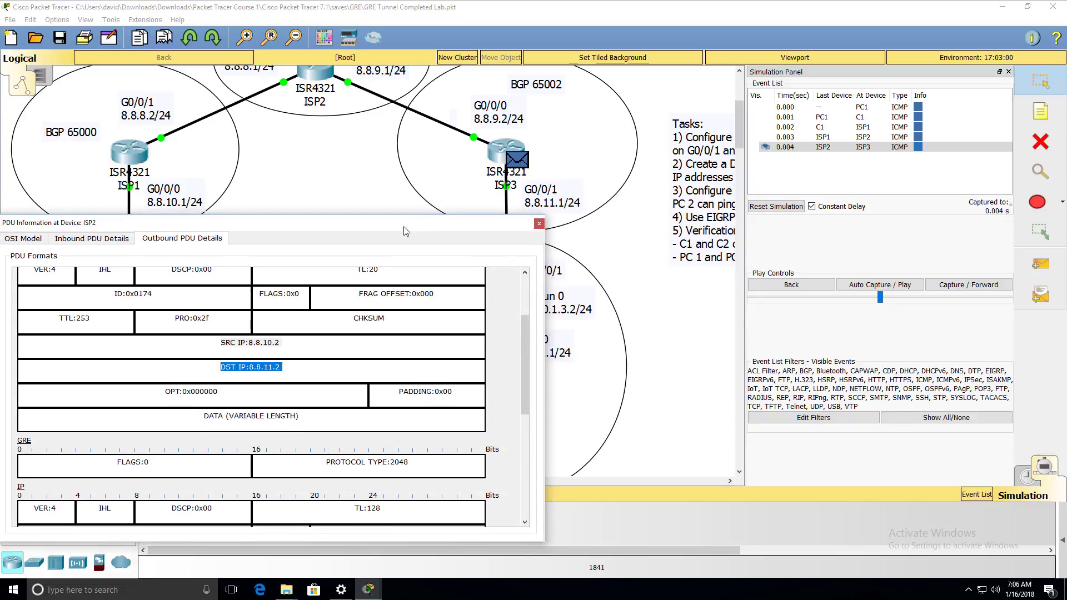
left_click(98, 240)
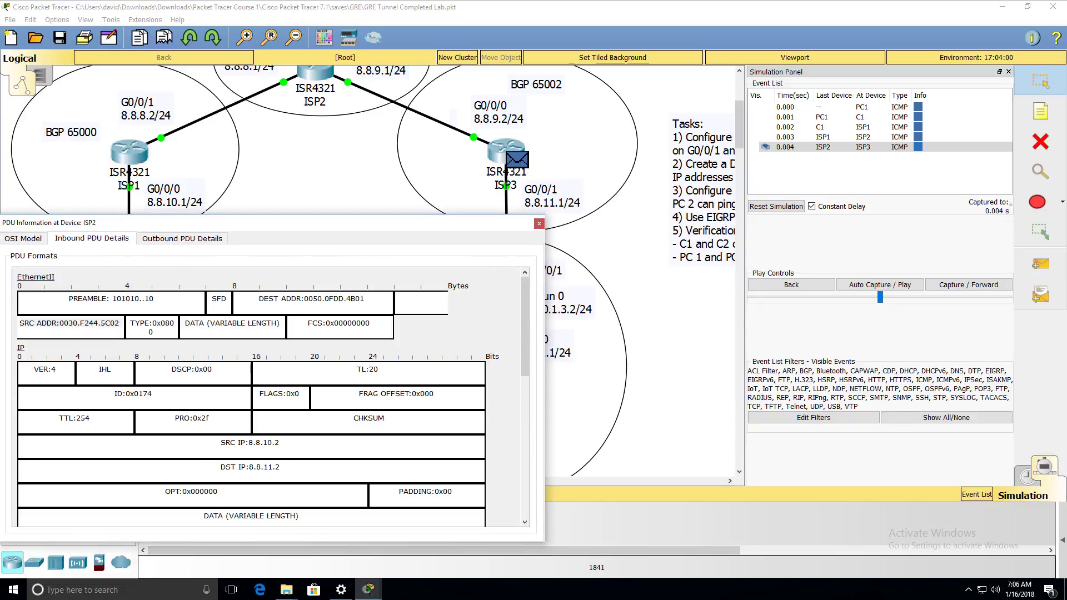
left_click(172, 442)
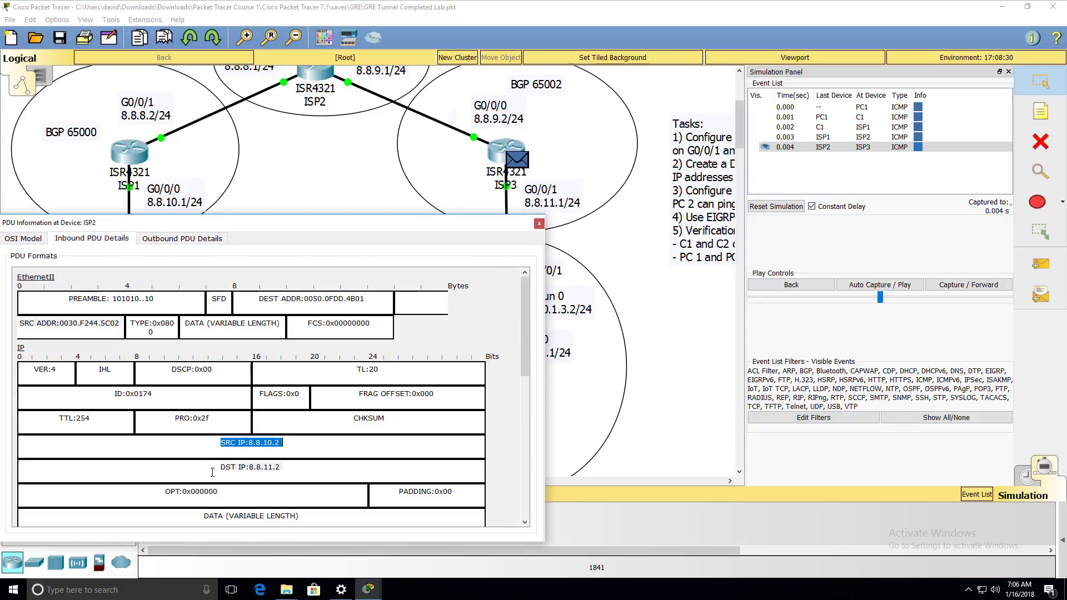
left_click(169, 240)
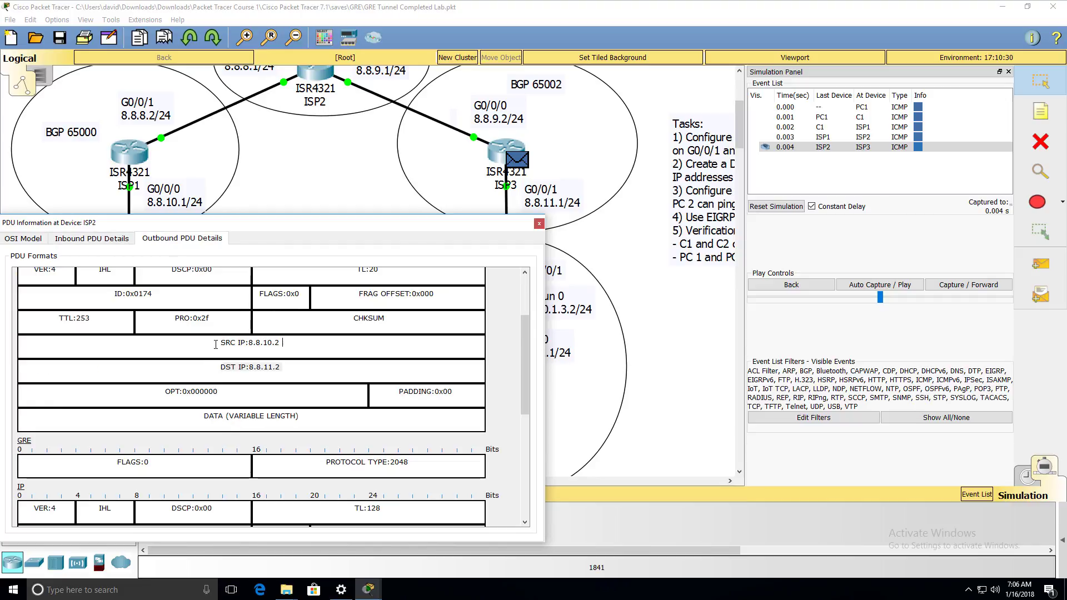
left_click_drag(217, 343, 292, 345)
left_click_drag(219, 365, 283, 368)
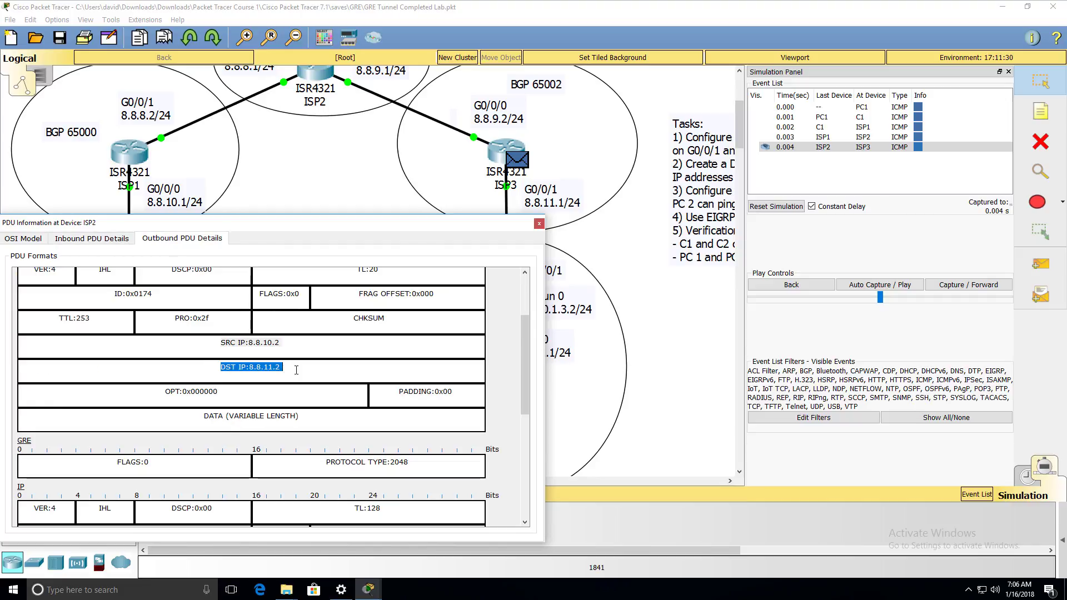
Forward the ping to C2, close ISP2's details and open C2's packet.
left_click(985, 286)
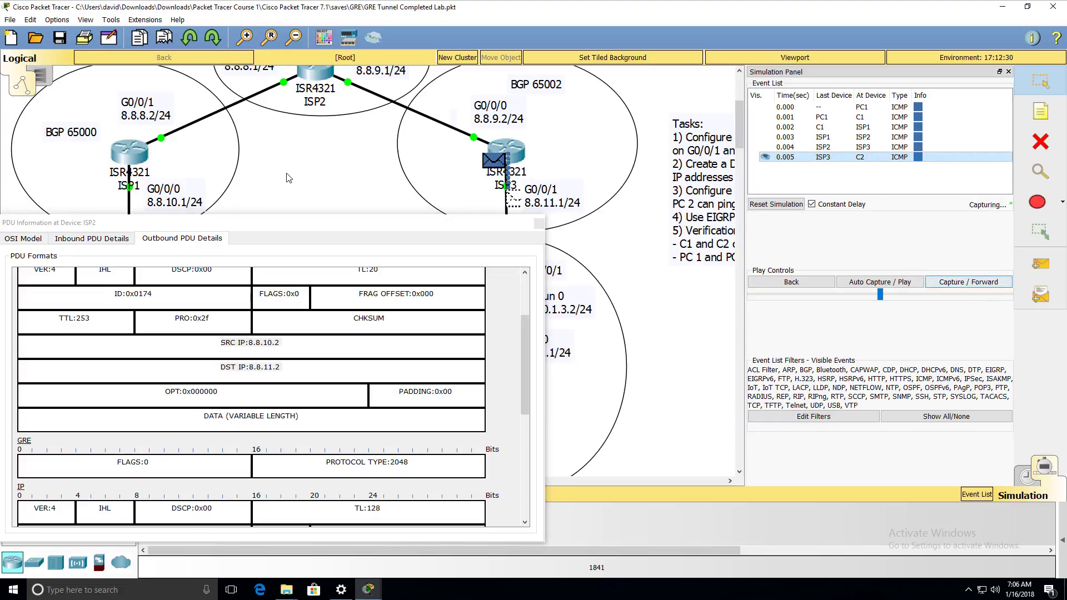
left_click_drag(356, 222, 399, 359)
left_click(151, 376)
left_click(582, 361)
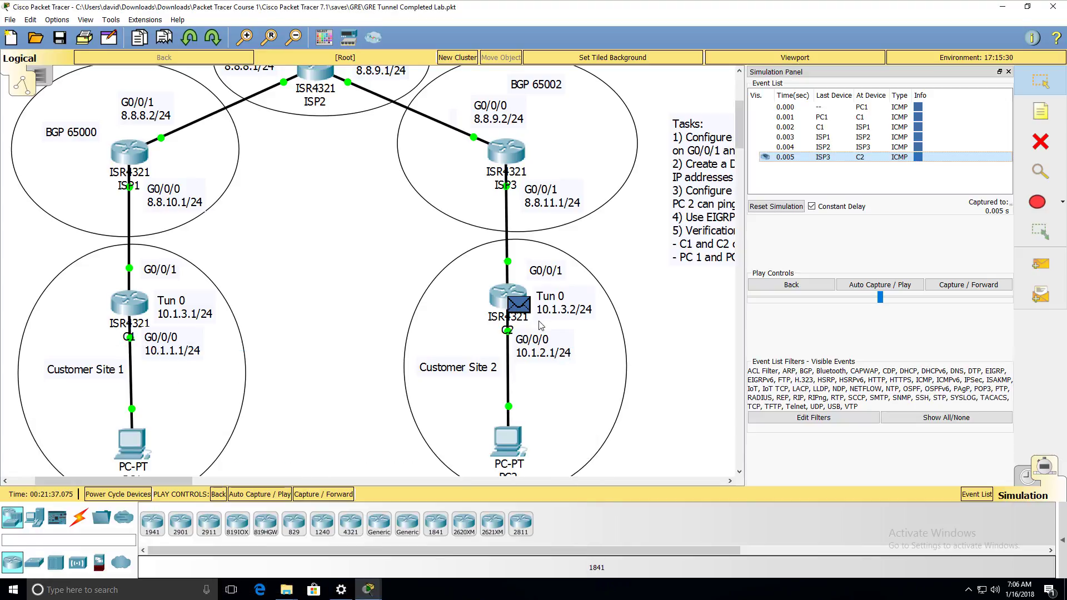
left_click(518, 305)
In C2's inbound headers, highlight outer source 8.8.10.2 and inner 10.1.1.2→10.1.2.2.
left_click(439, 143)
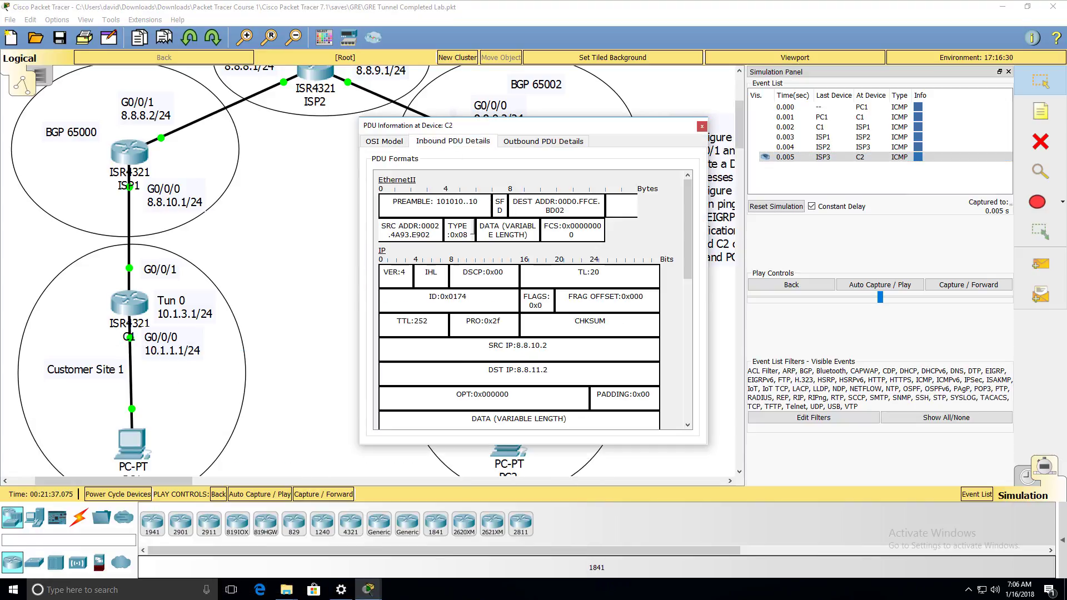
left_click_drag(707, 285, 1020, 289)
left_click_drag(735, 350, 594, 345)
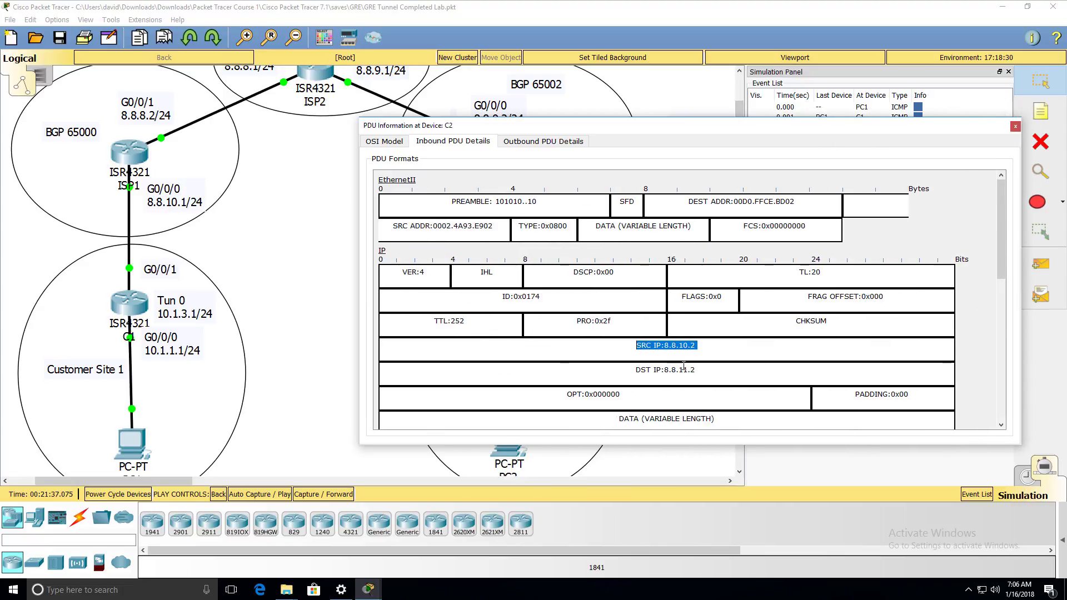
left_click_drag(696, 370, 635, 370)
scroll(721, 371, "down", 7)
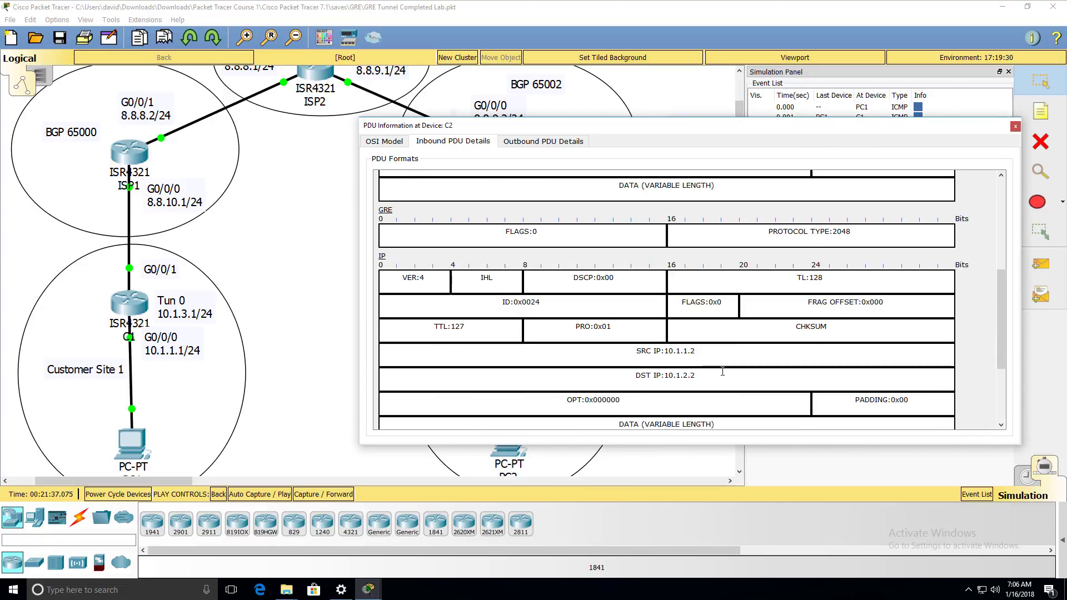
triple_click(605, 351)
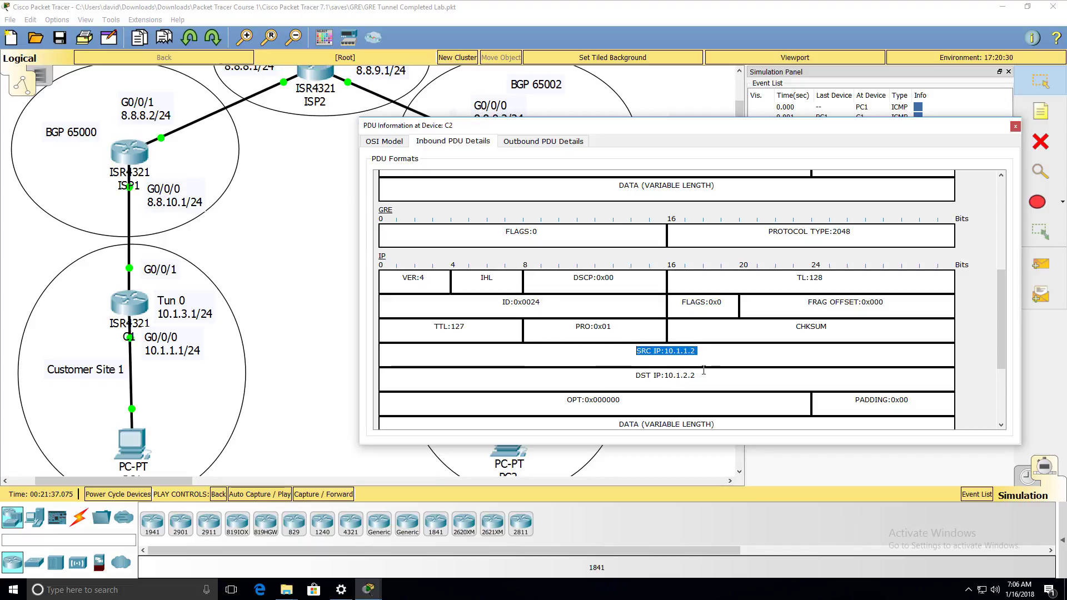
left_click_drag(634, 375, 710, 385)
Place C2's outbound headers beside the topology and mark the 8.8.10.2 source field.
left_click(562, 143)
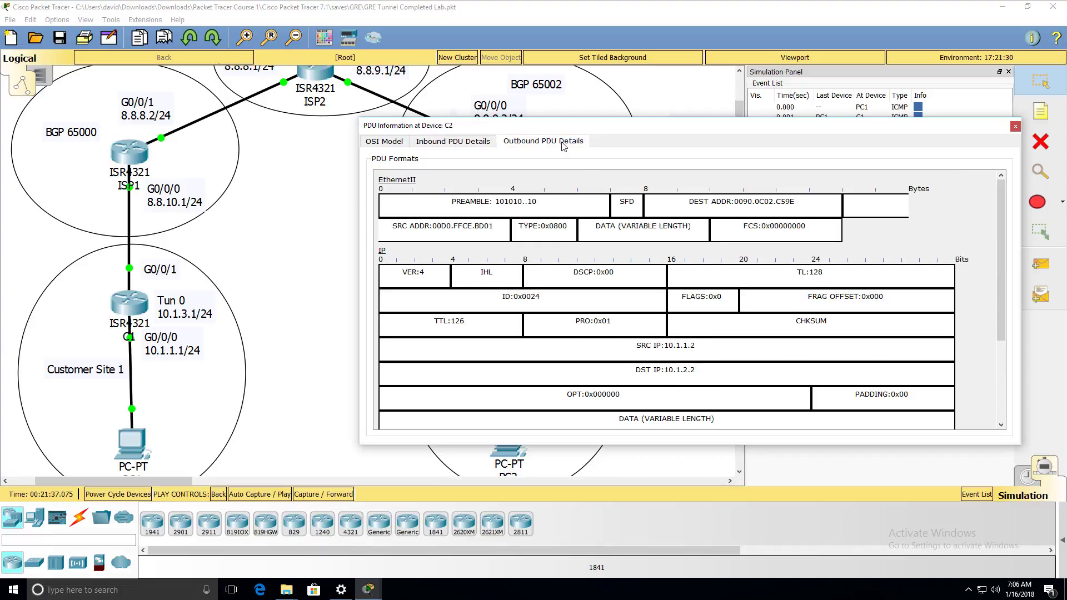
scroll(601, 240, "down", 5)
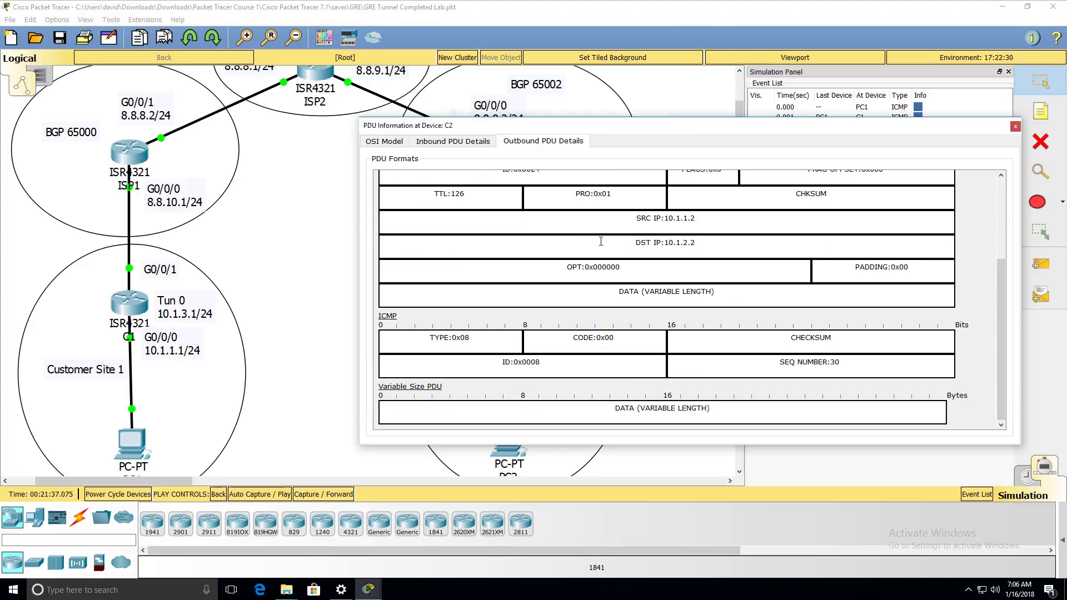
scroll(601, 241, "up", 5)
left_click_drag(629, 129, 366, 276)
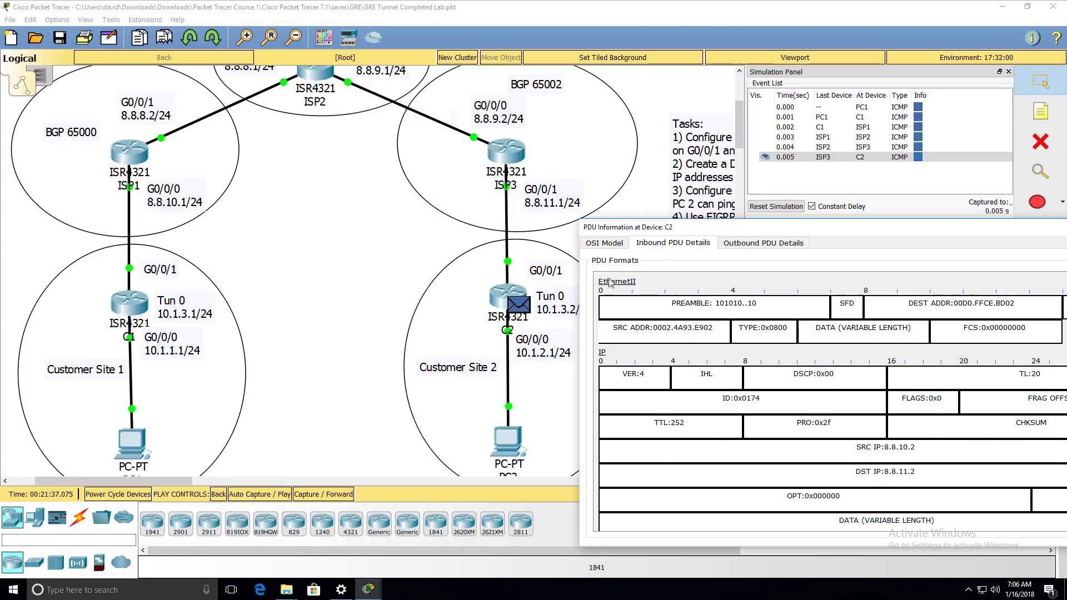
left_click_drag(856, 446, 861, 472)
scroll(830, 469, "down", 3)
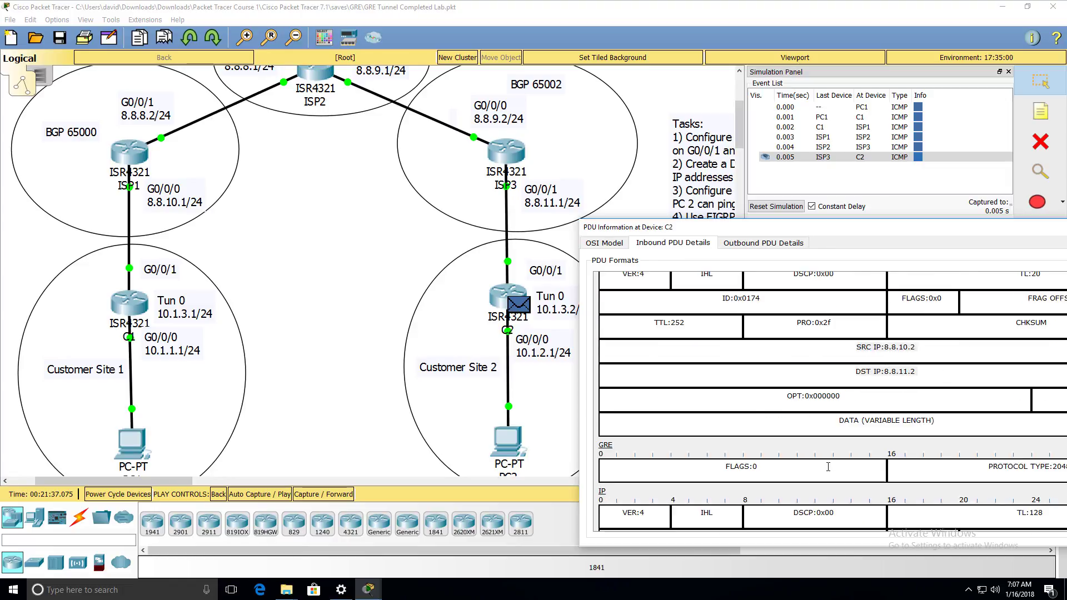
scroll(609, 422, "down", 6)
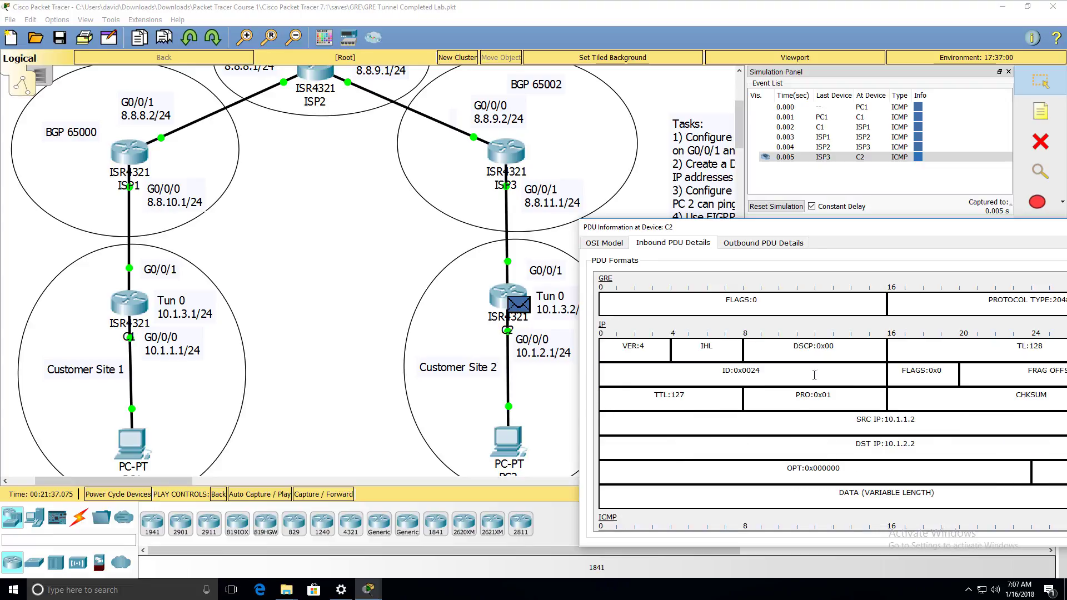
Highlight C2's decapsulated outbound packet 10.1.1.2→10.1.2.2, then move the window left.
left_click_drag(937, 431, 795, 417)
left_click(763, 243)
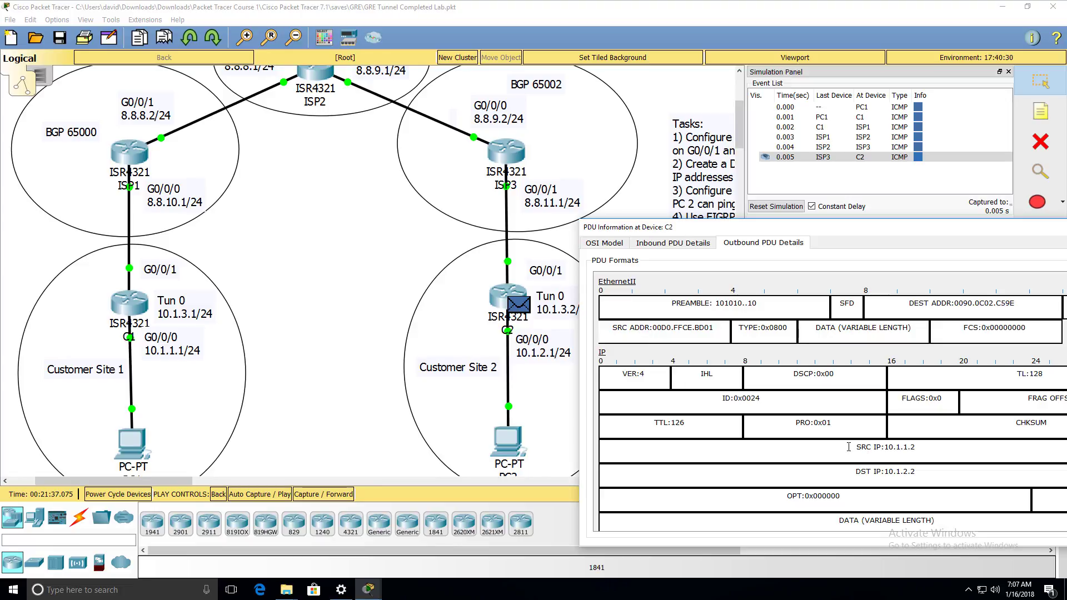
left_click_drag(848, 446, 922, 448)
left_click_drag(854, 472, 935, 473)
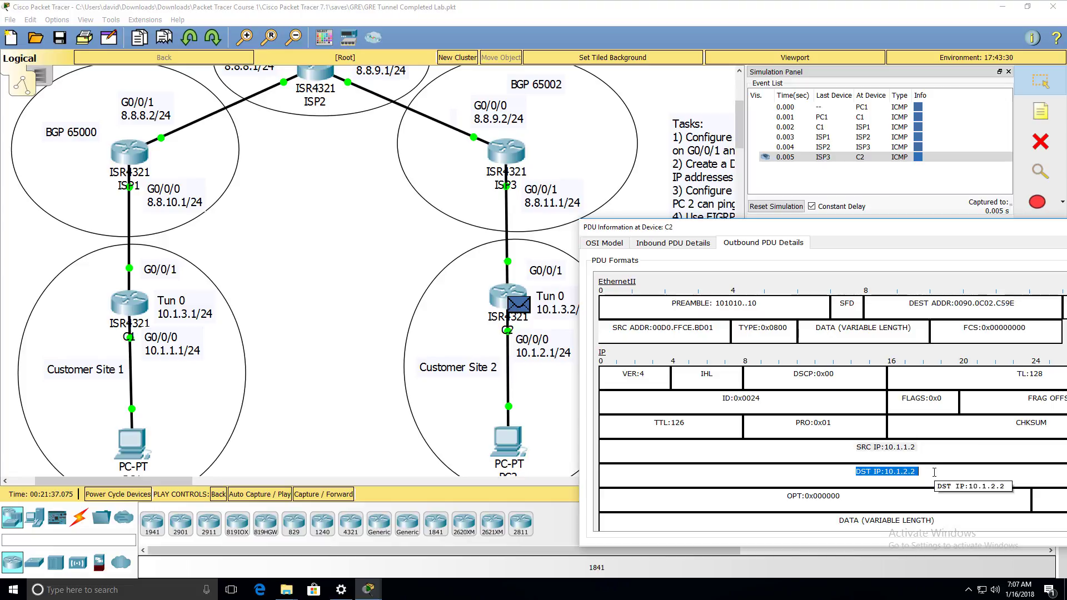
left_click_drag(928, 234, 143, 146)
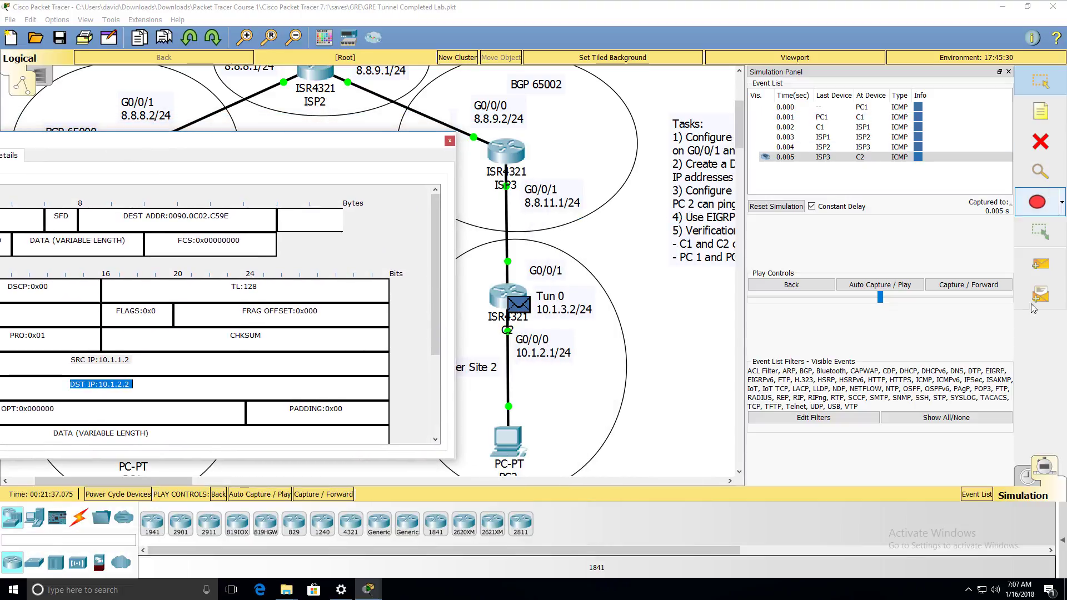
Forward the ping to PC2 and highlight its plain inbound IPs 10.1.1.2→10.1.2.2, with no GRE header.
left_click(959, 286)
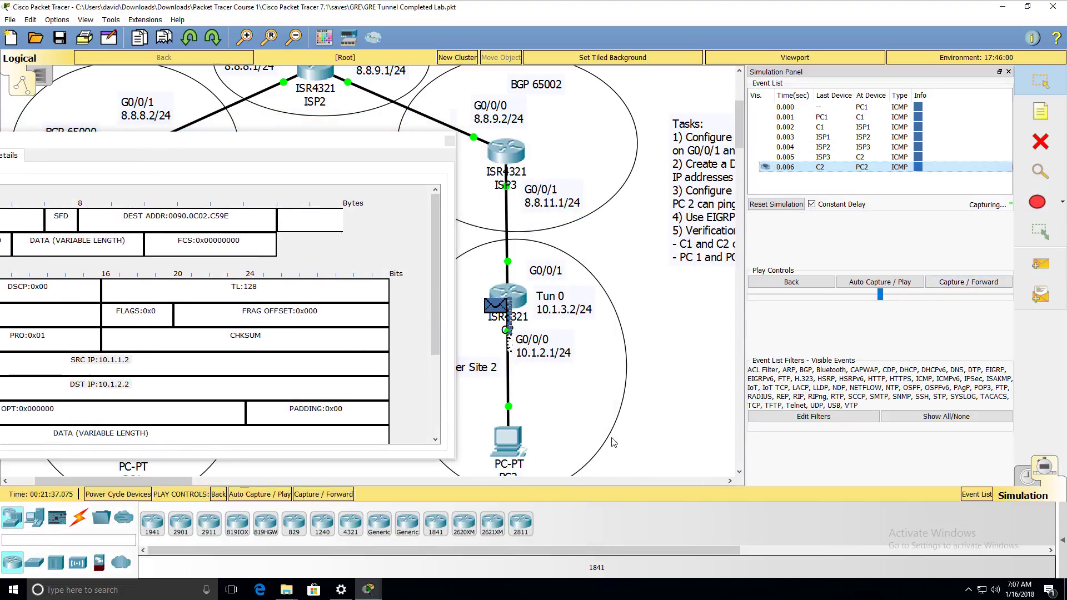
left_click(522, 451)
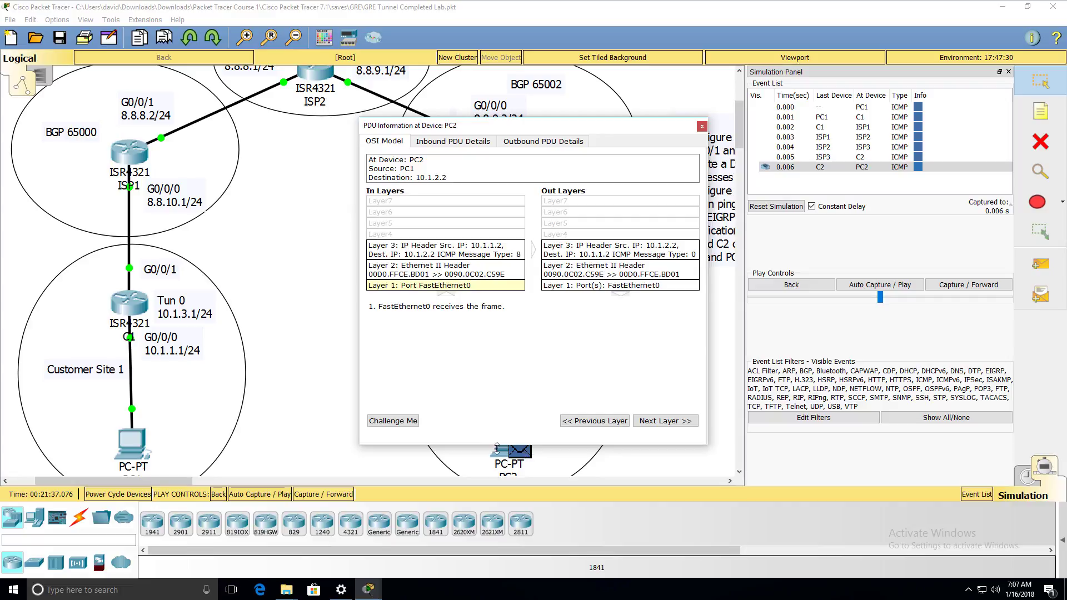
left_click(472, 142)
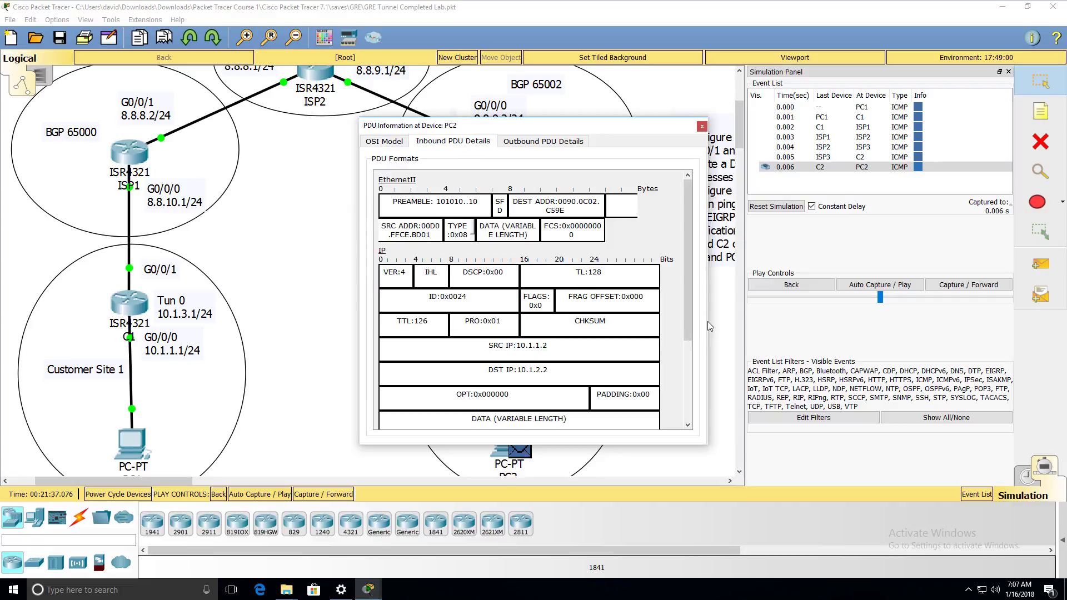
left_click_drag(708, 321, 1062, 321)
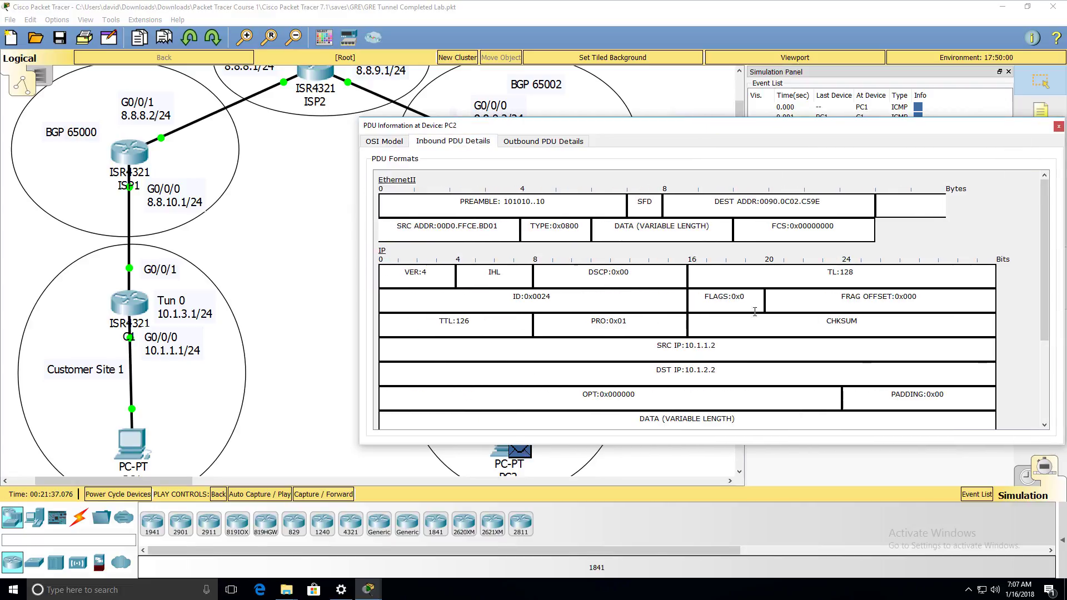
left_click_drag(736, 345, 541, 358)
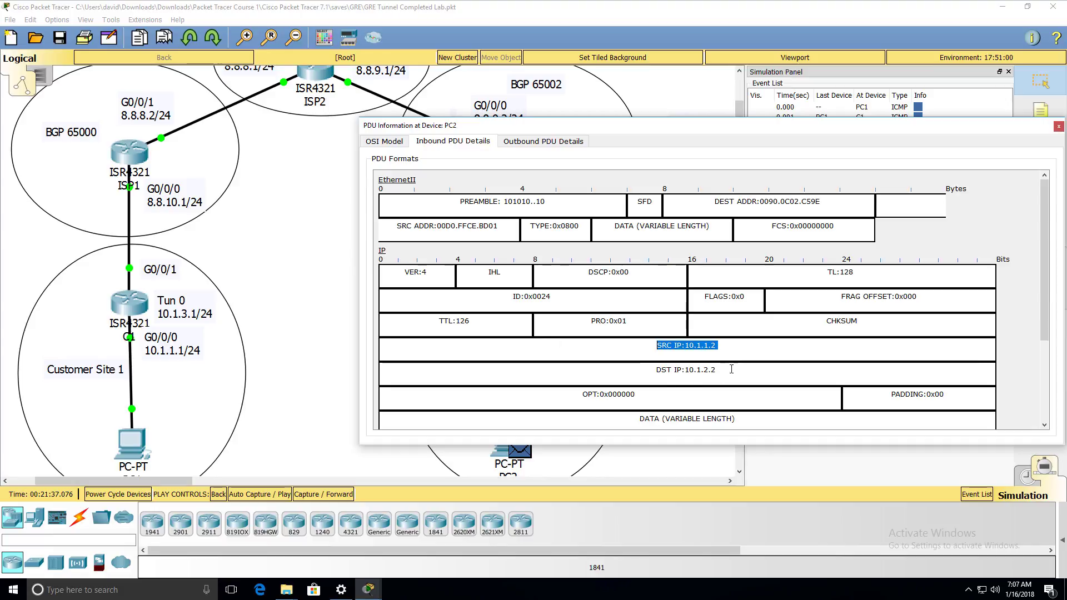
left_click_drag(730, 367, 624, 374)
left_click(544, 141)
left_click(468, 136)
left_click_drag(467, 125, 455, 432)
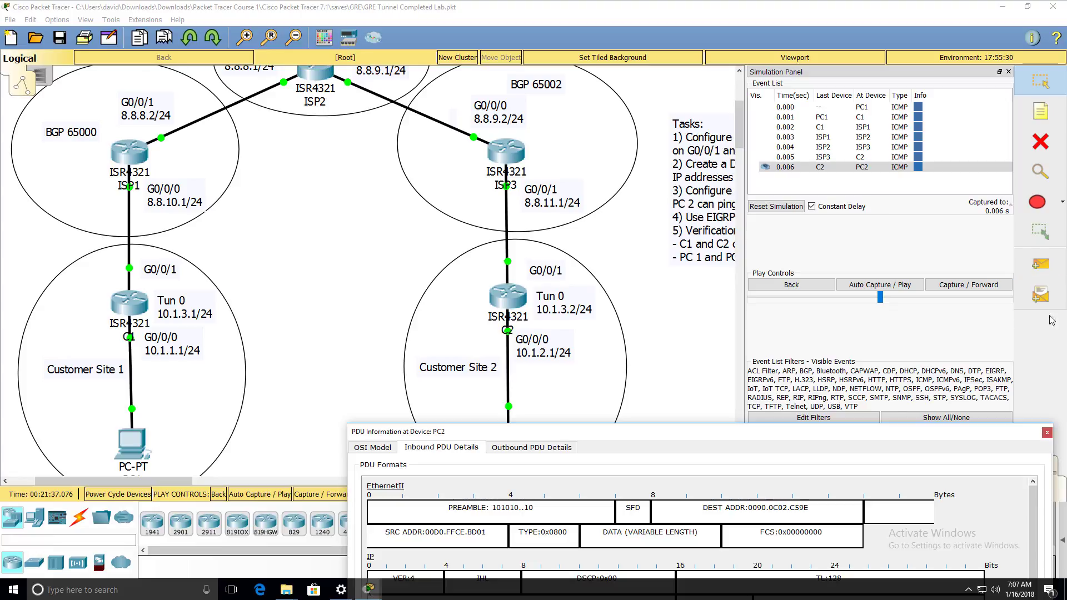
Step the ping back from event 0.005 through ISP3 to ISP2.
left_click(775, 285)
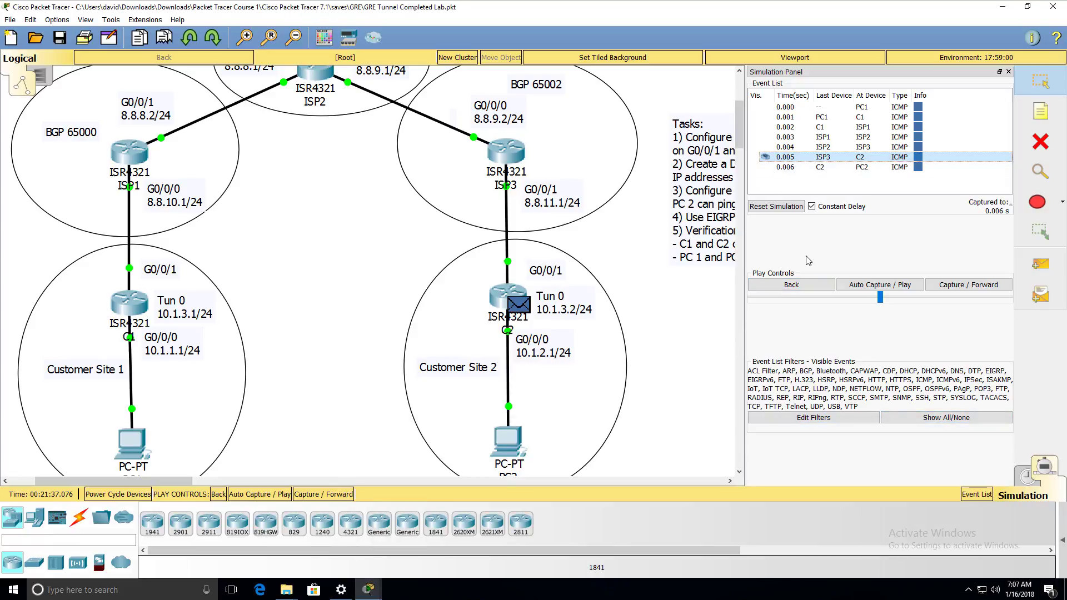
left_click(800, 285)
left_click(799, 286)
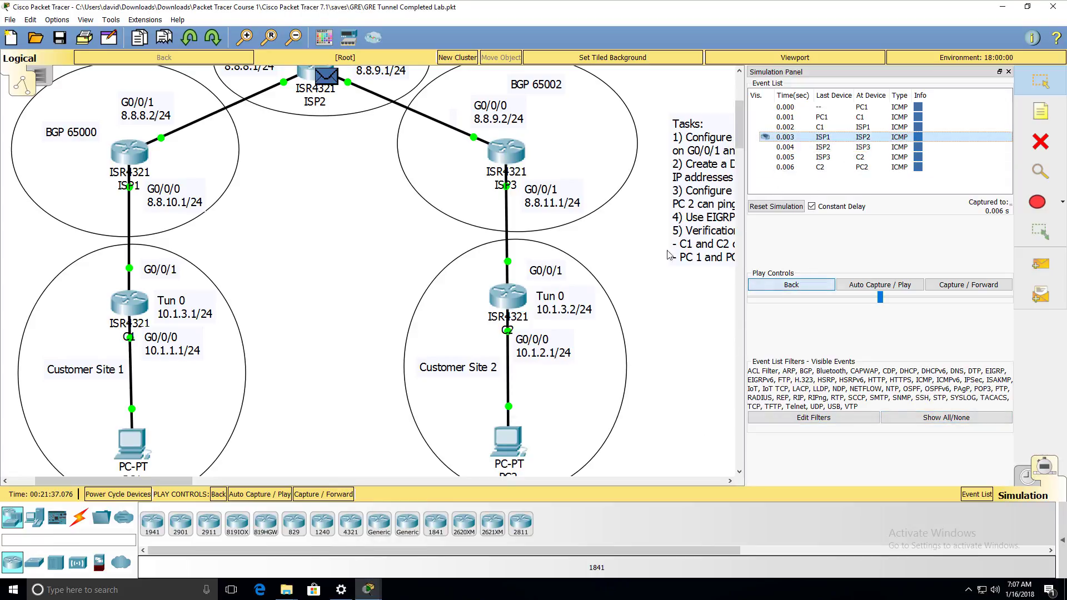
Inspect ISP2's inbound and outbound PDU headers, highlighting outer source 8.8.10.2 and destination 8.8.11.2.
left_click(327, 81)
left_click_drag(355, 203, 143, 203)
left_click_drag(300, 131, 448, 245)
left_click(385, 256)
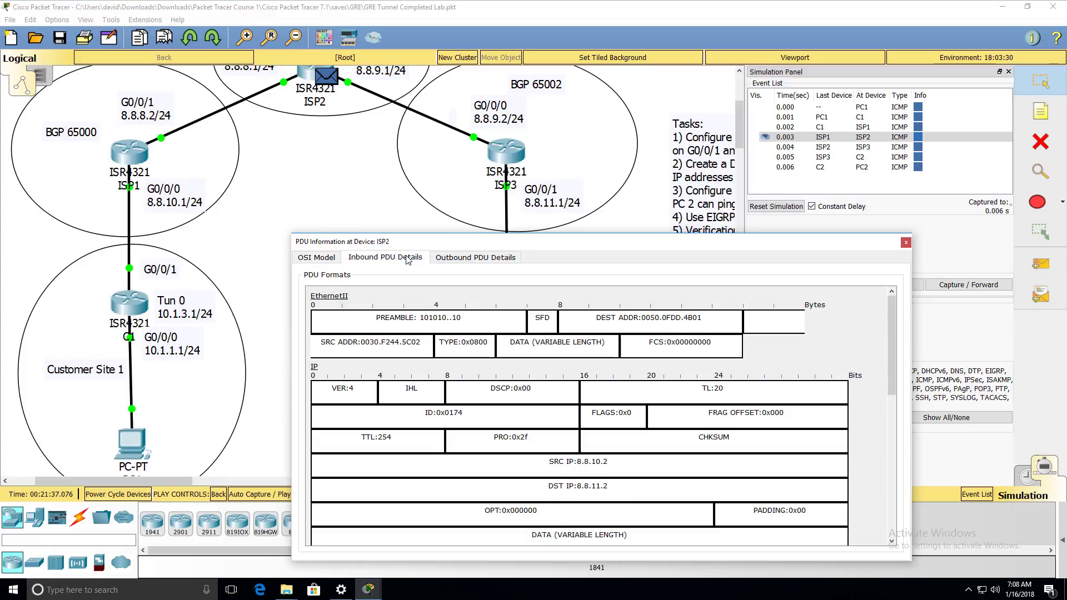
left_click(465, 257)
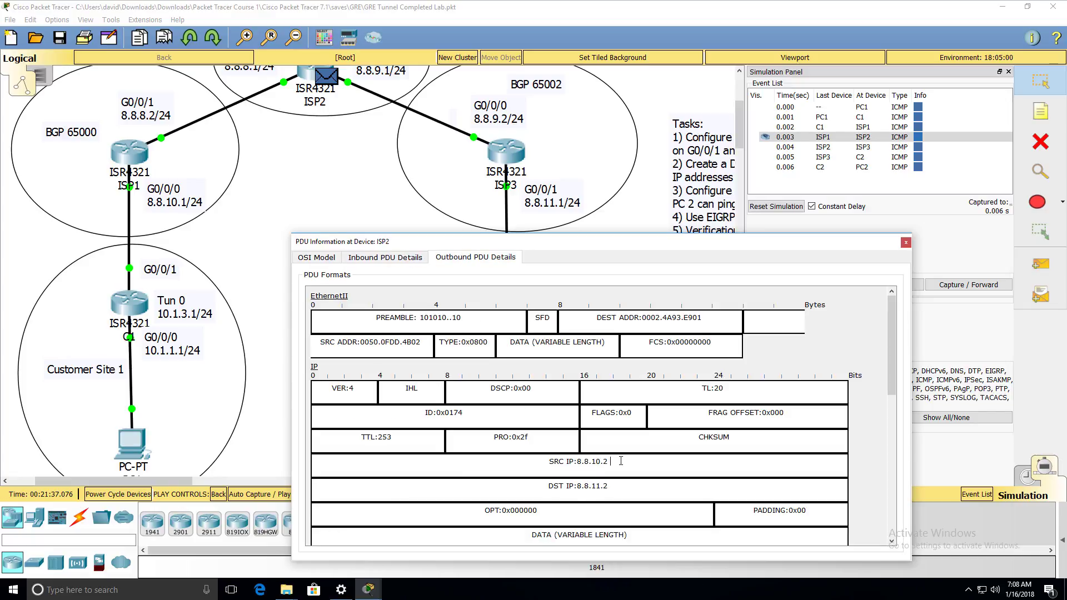
left_click_drag(618, 461, 533, 456)
left_click_drag(621, 489, 546, 483)
Close ISP2's PDU information and rewind the ping through ISP1 to C1.
left_click(905, 242)
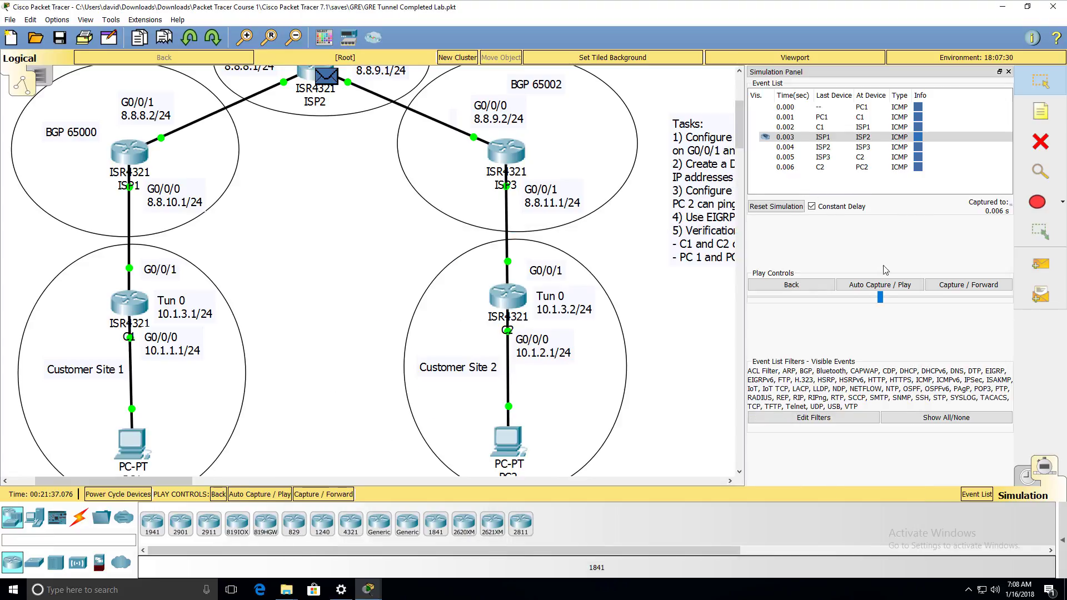
left_click(812, 286)
left_click(812, 287)
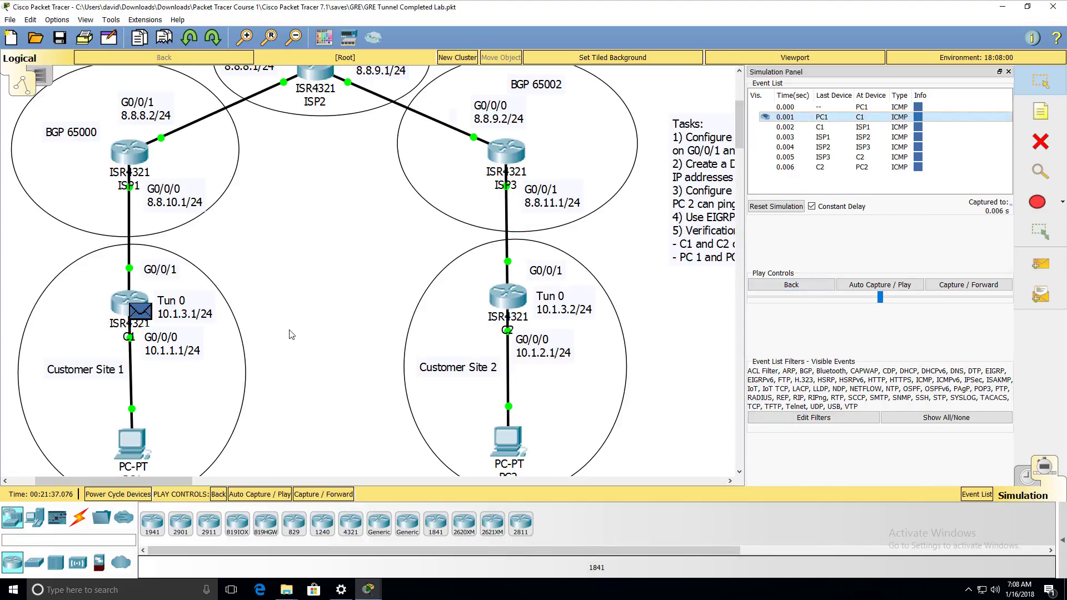
Check C1's inbound header: plain IP from 10.1.1.2 to 10.1.2.2.
left_click(140, 312)
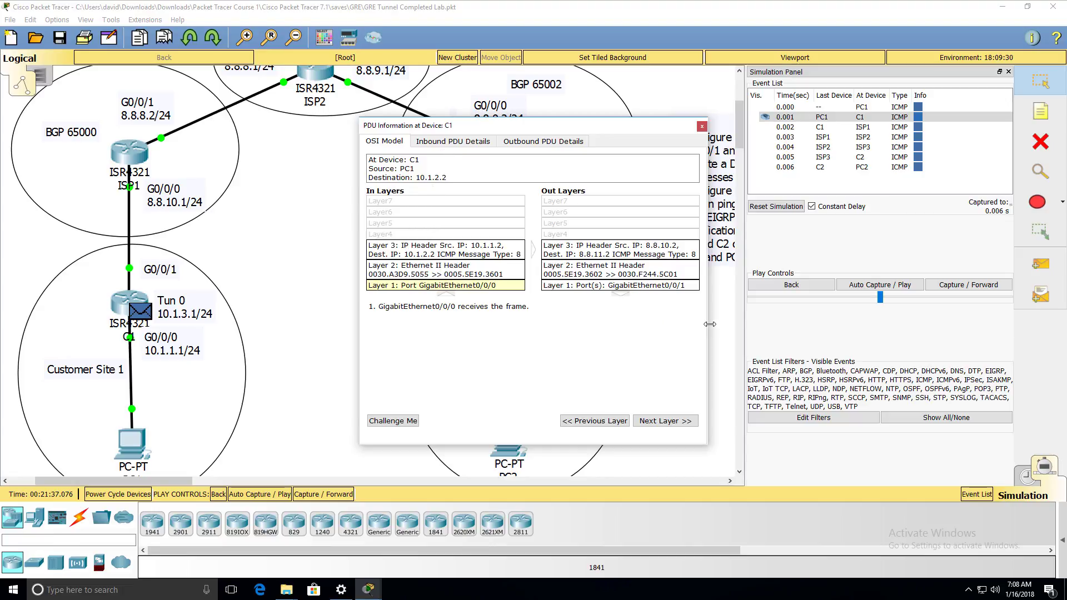
left_click_drag(709, 323, 1064, 324)
left_click_drag(760, 125, 737, 250)
left_click(431, 265)
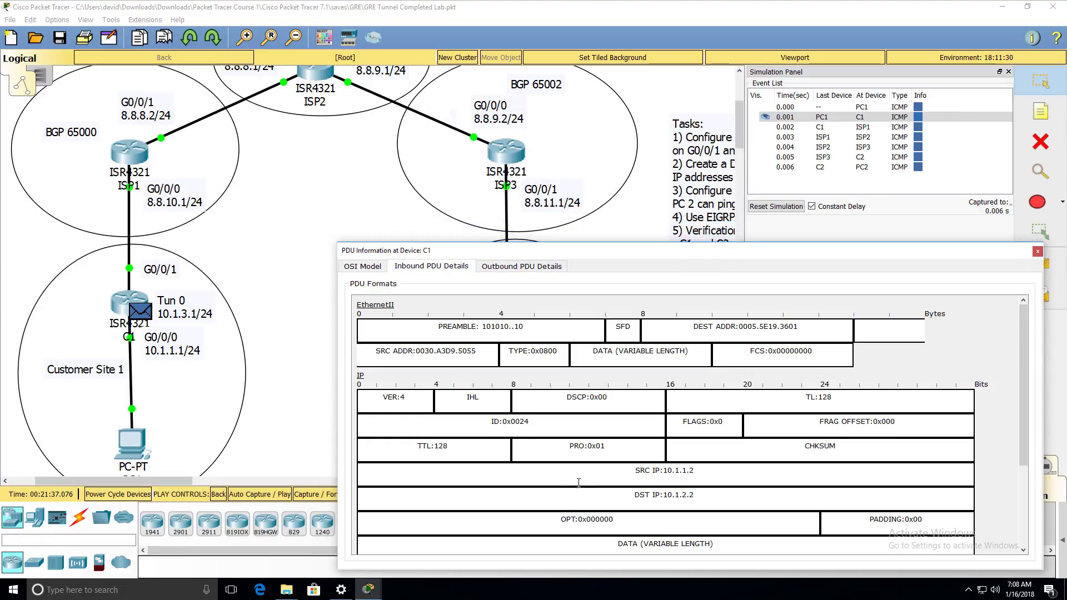
triple_click(645, 482)
left_click_drag(621, 492, 723, 498)
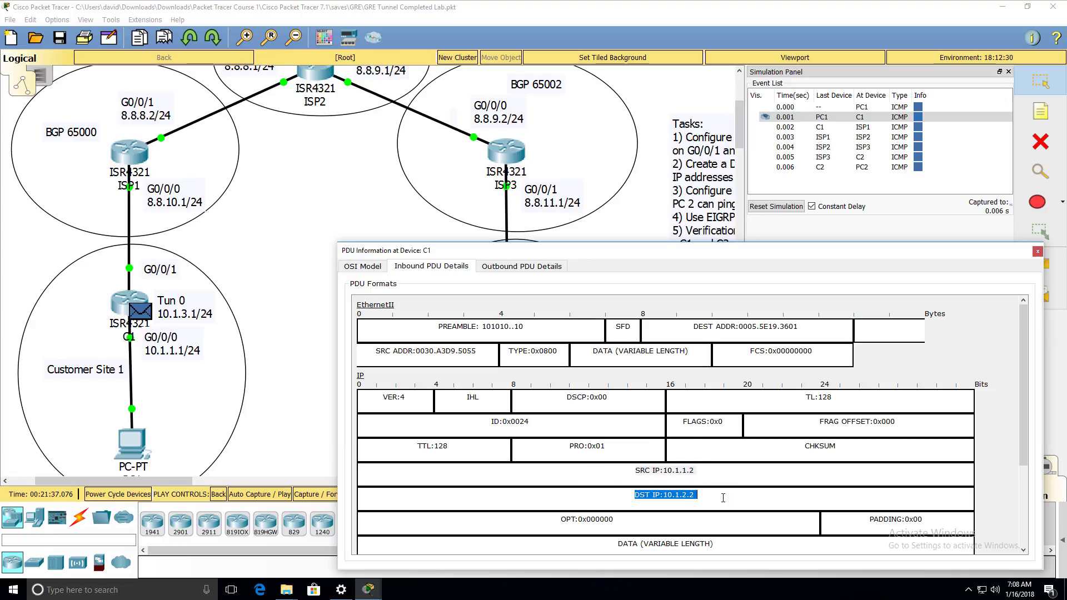
Check C1's outbound GRE packet: outer IP 8.8.10.2→8.8.11.2, inner IP 10.1.1.2→10.1.2.2.
left_click(517, 269)
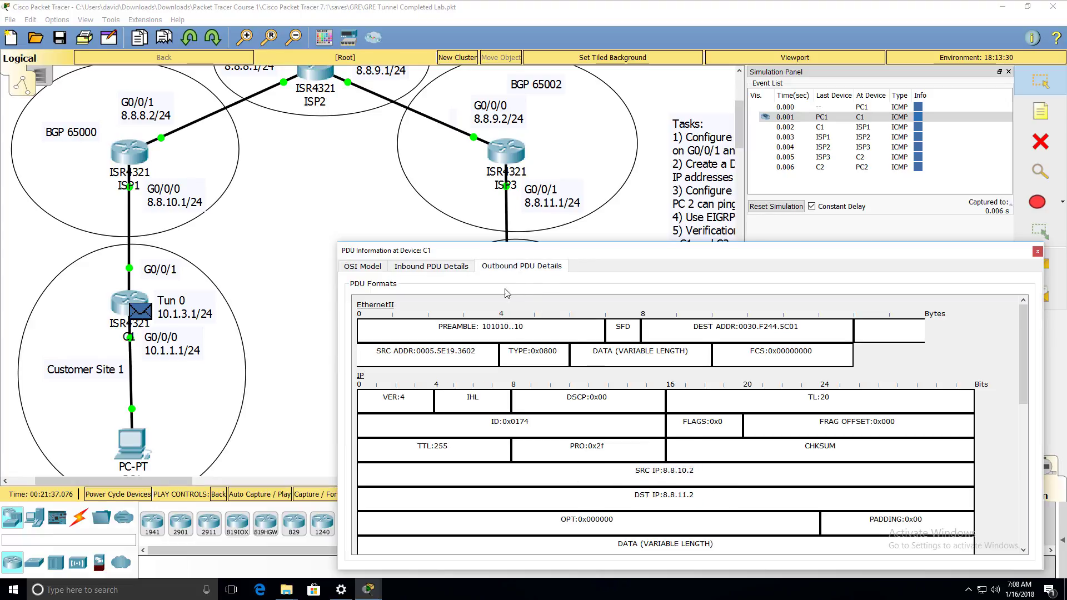
triple_click(716, 484)
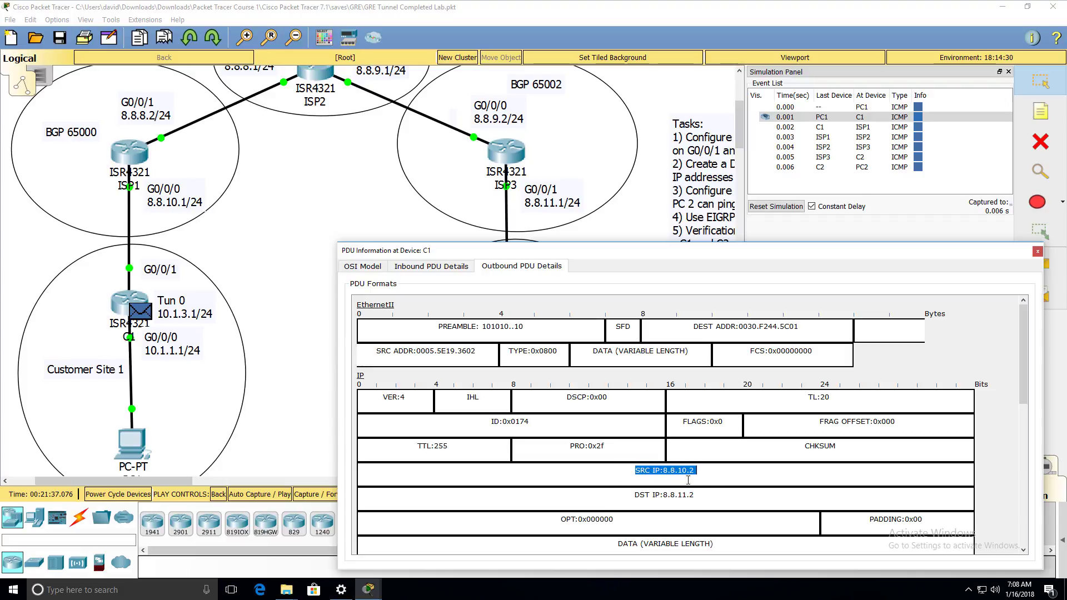
left_click(613, 504)
scroll(613, 504, "down", 3)
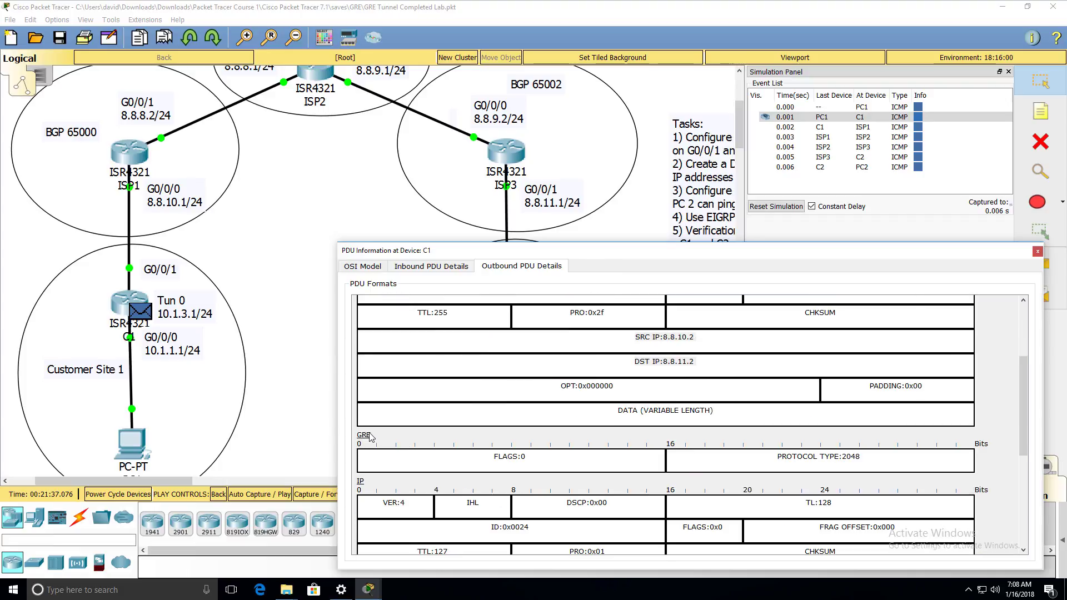
scroll(370, 437, "down", 3)
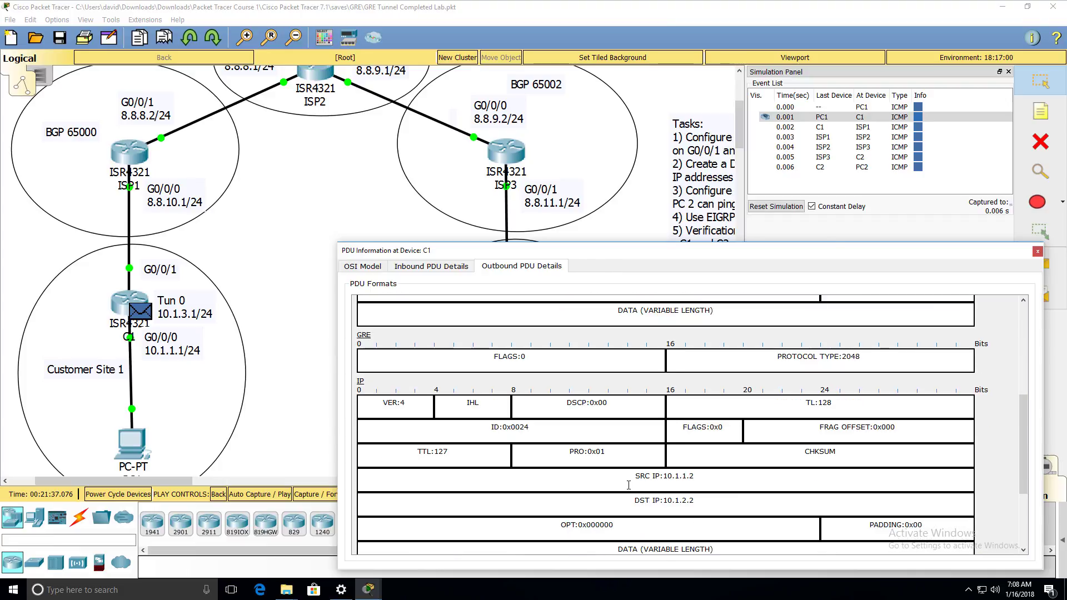
left_click_drag(726, 491, 599, 455)
left_click_drag(694, 501, 562, 503)
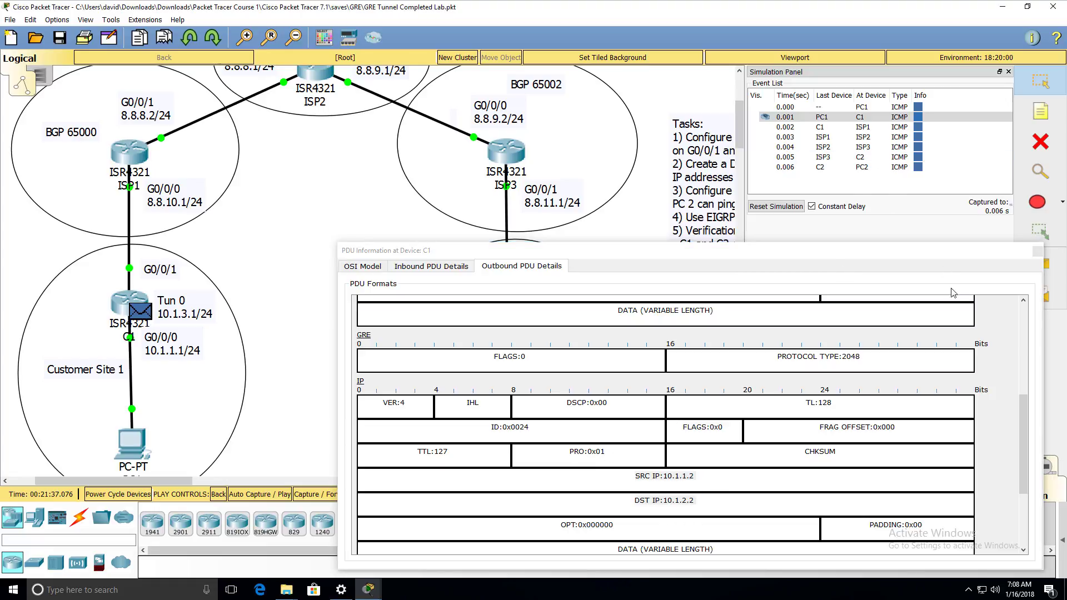
Close C1's PDU information and advance the ping hop by hop from ISP3 to C2.
left_click(1037, 251)
left_click(974, 287)
left_click(973, 287)
left_click(974, 287)
left_click(973, 287)
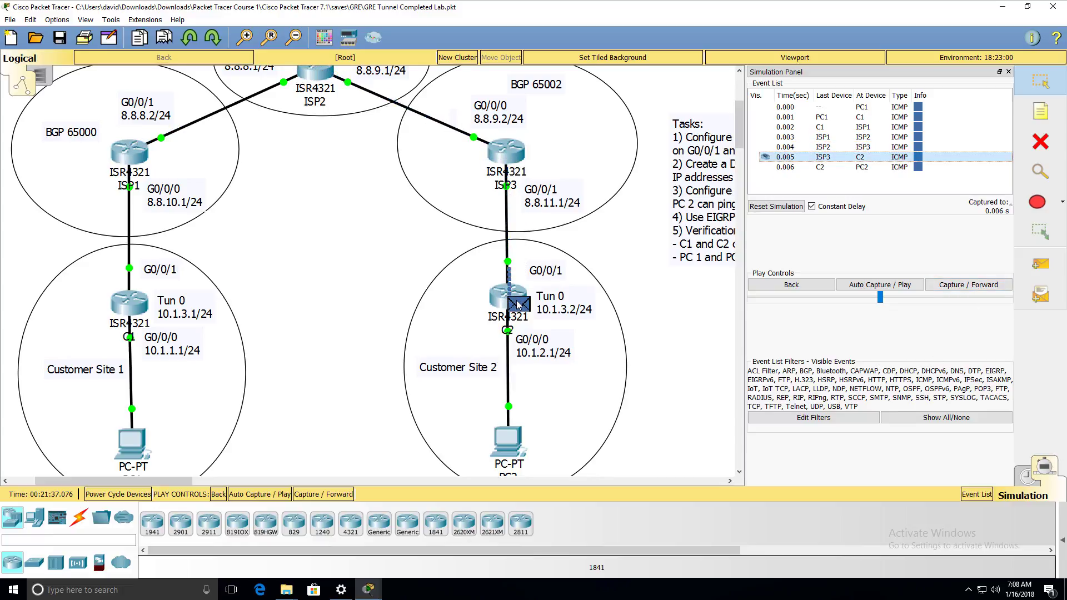
Compare C2's inbound GRE header with its decapsulated outbound ICMP packet 10.1.1.2→10.1.2.2.
left_click(518, 306)
left_click(517, 307)
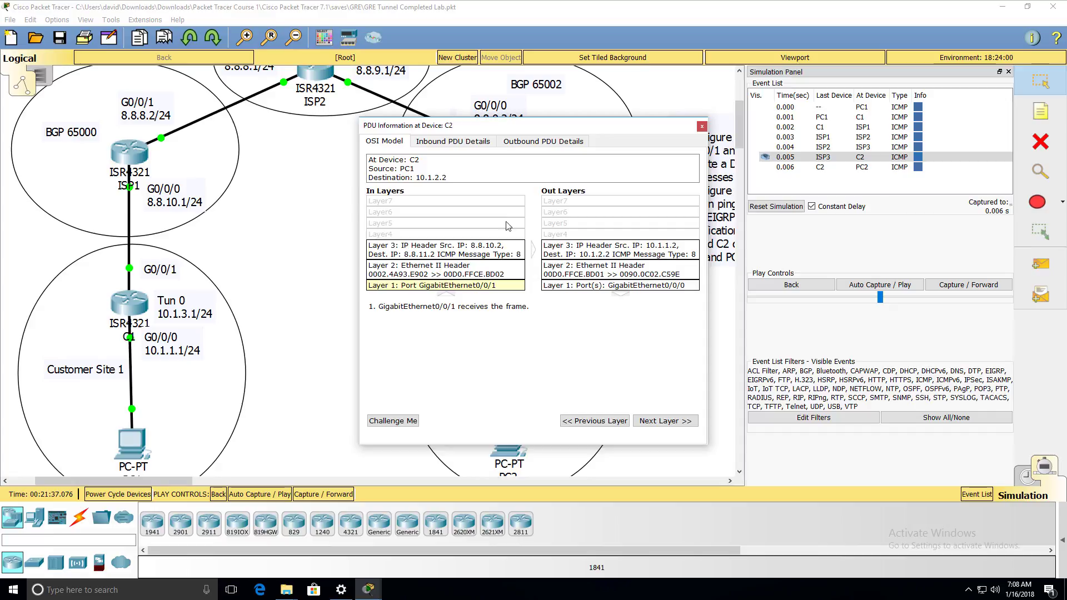
left_click(460, 143)
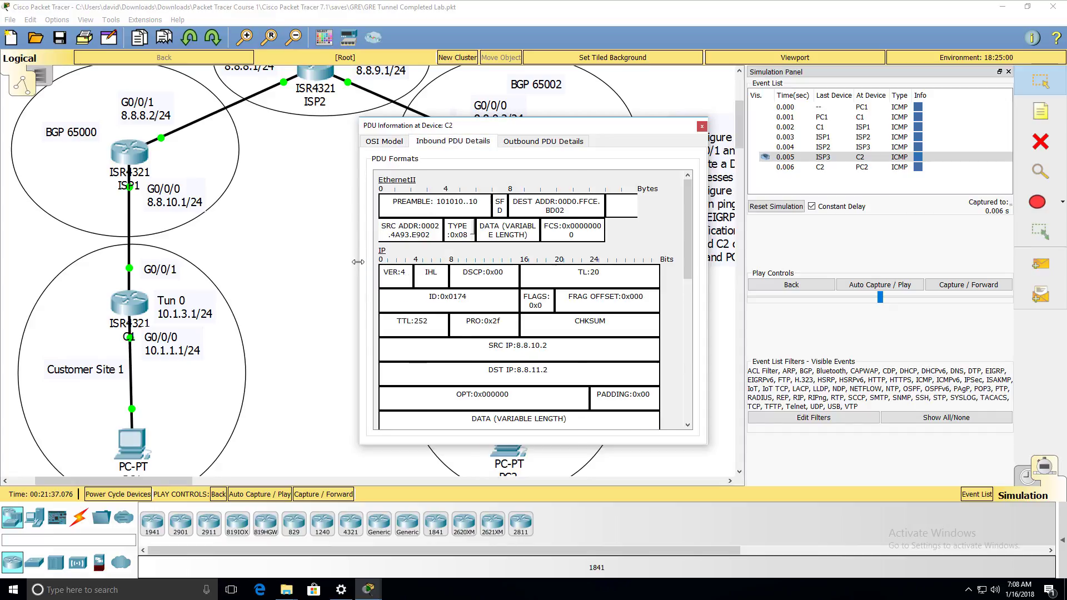
left_click_drag(359, 253, 28, 253)
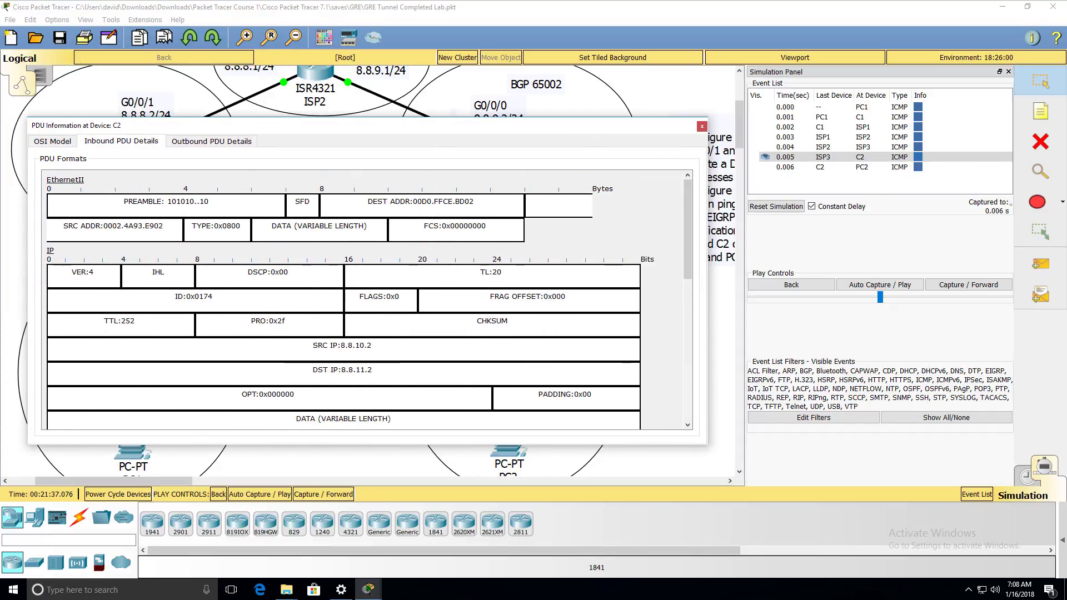
scroll(76, 271, "down", 3)
scroll(58, 334, "down", 2)
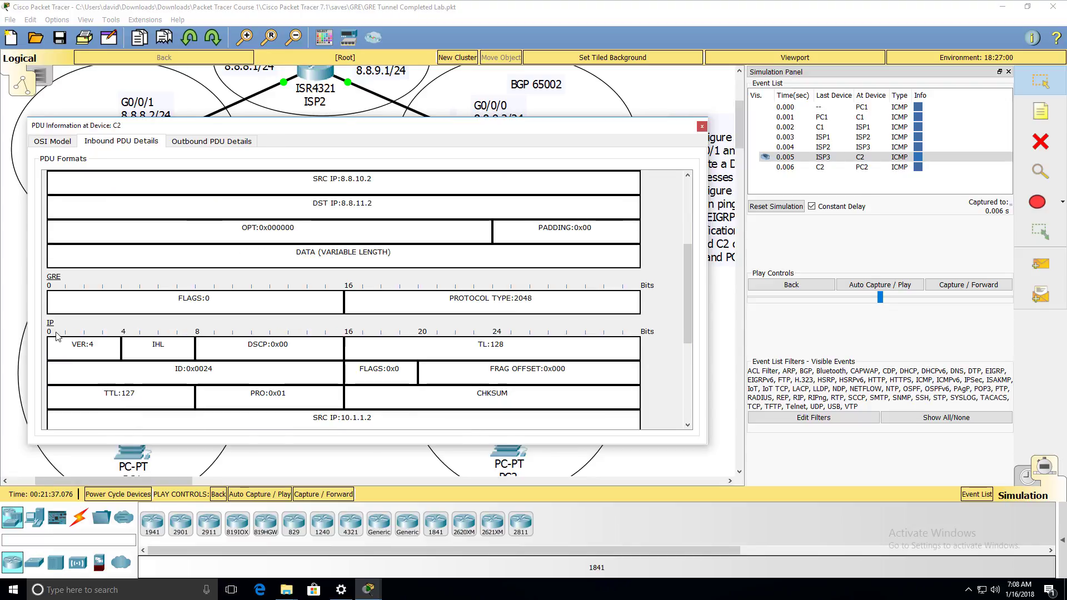
left_click(242, 144)
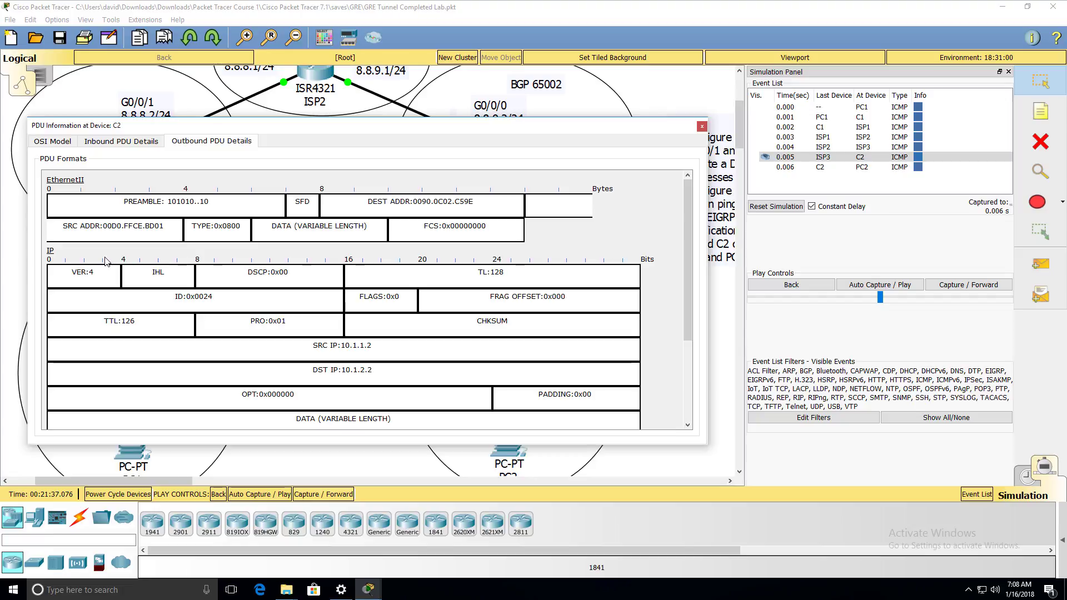
scroll(175, 328, "down", 5)
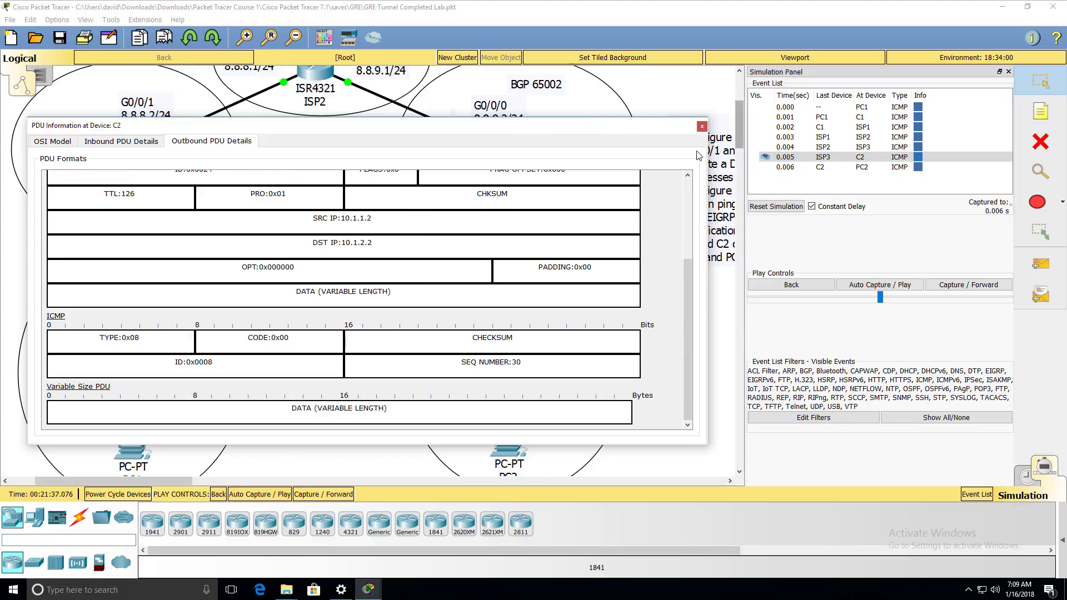
Close the PDU Information at Device: C2 window.
left_click(702, 126)
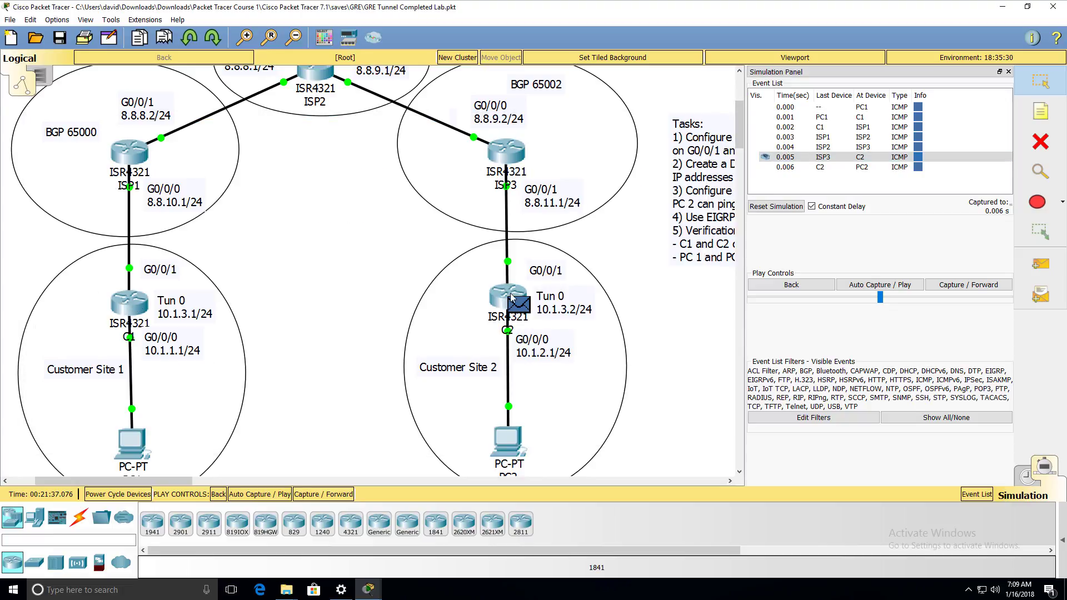